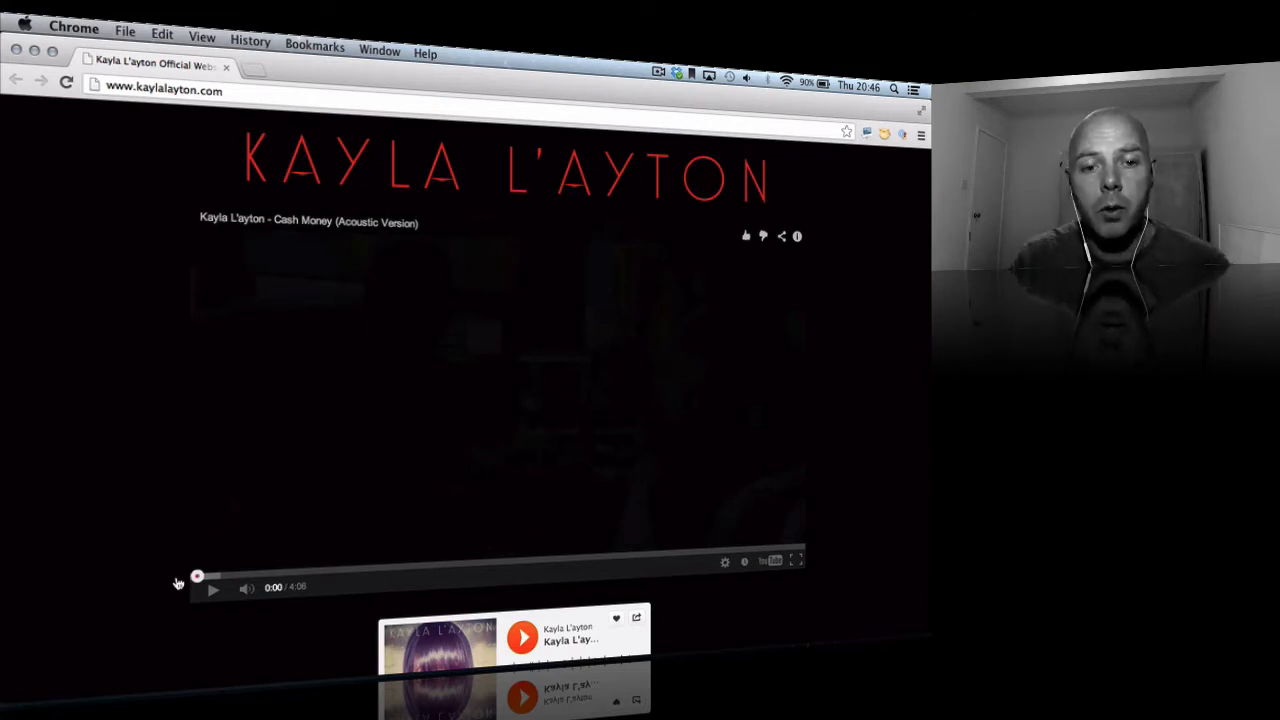
Look over the artist's website and play about 30 seconds of the Cash Money (Acoustic Version) video at raised volume
{"action": "scroll", "coordinate": [789, 596], "scroll_direction": "down", "scroll_amount": 5}
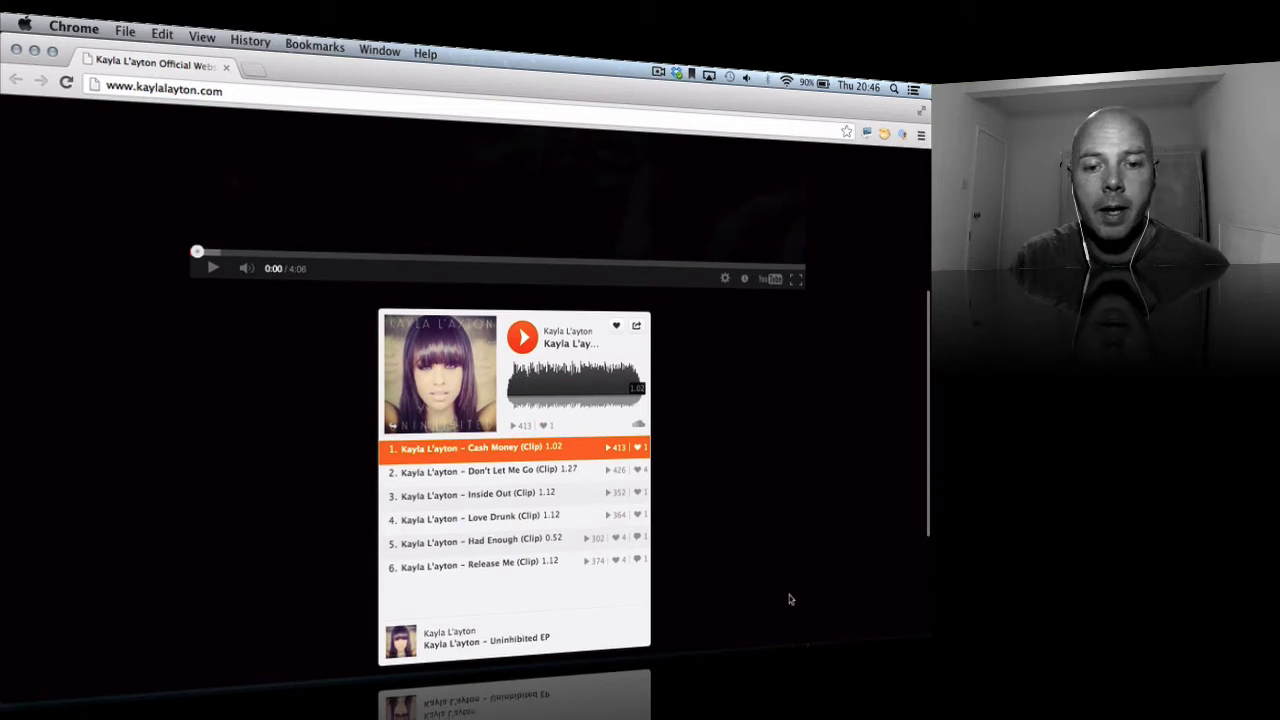
{"action": "scroll", "coordinate": [789, 599], "scroll_direction": "up", "scroll_amount": 5}
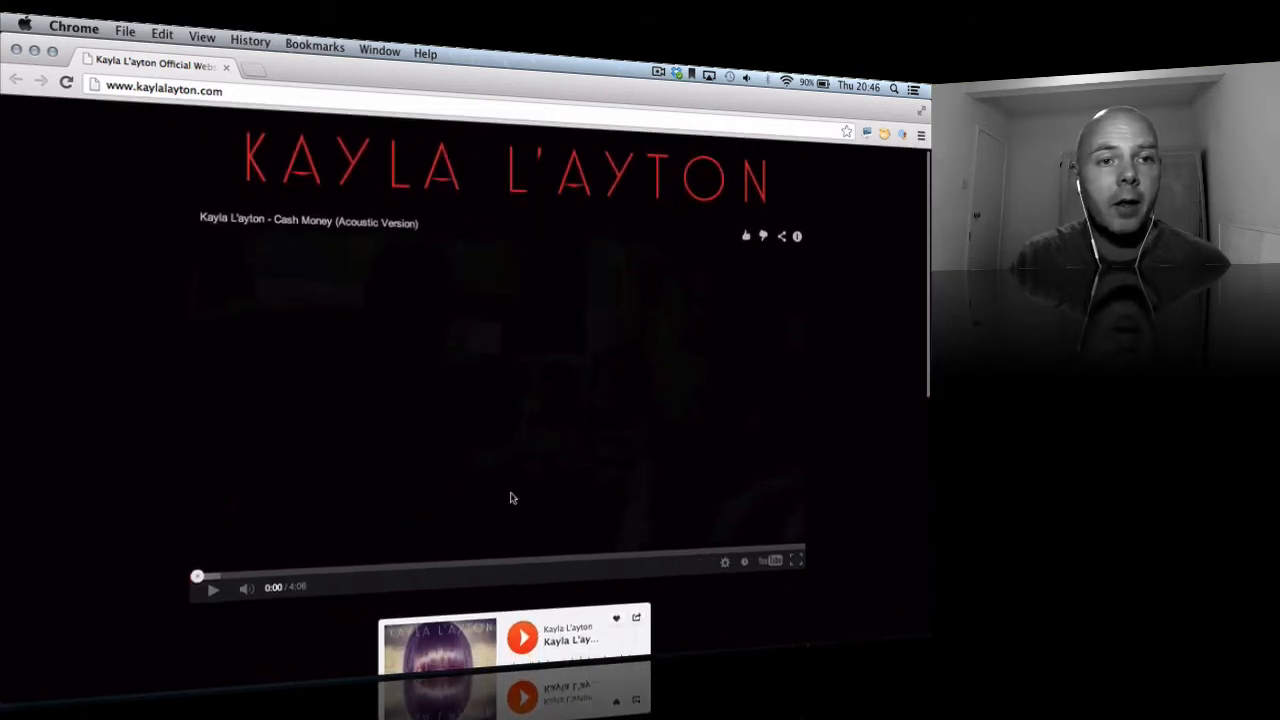
{"action": "left_click", "coordinate": [262, 91]}
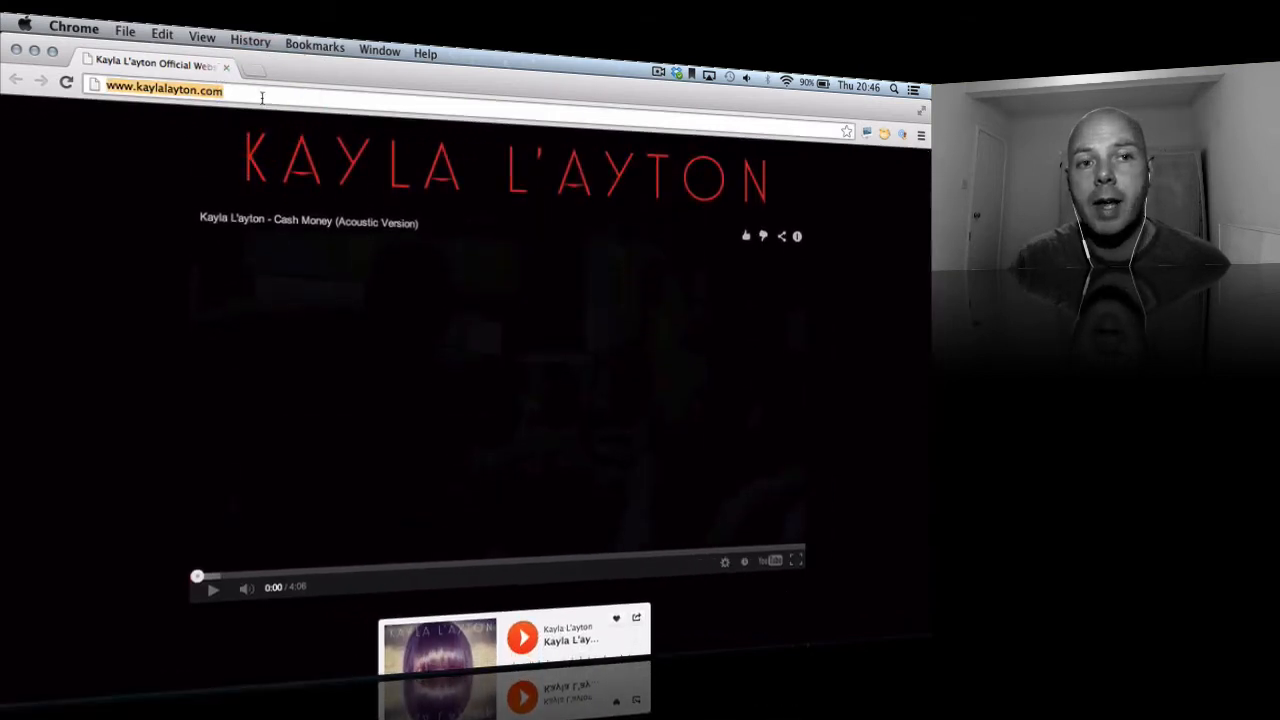
{"action": "left_click", "coordinate": [32, 370]}
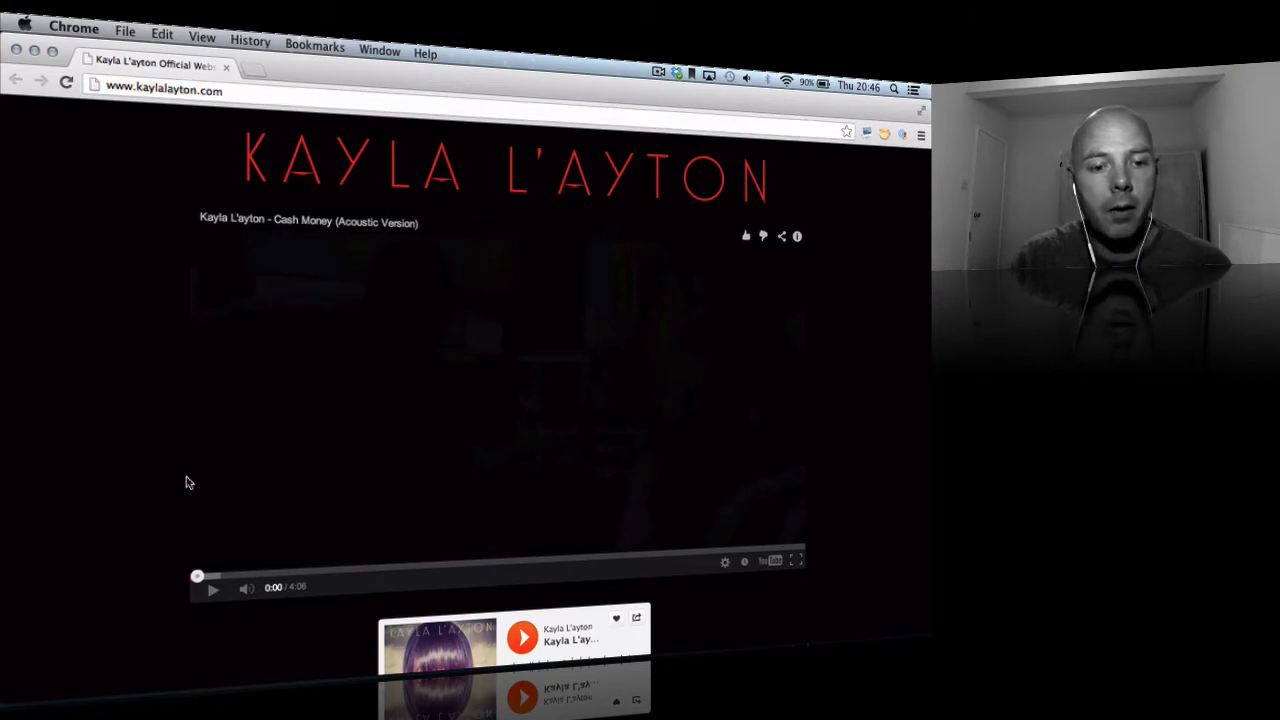
{"action": "left_click", "coordinate": [210, 593]}
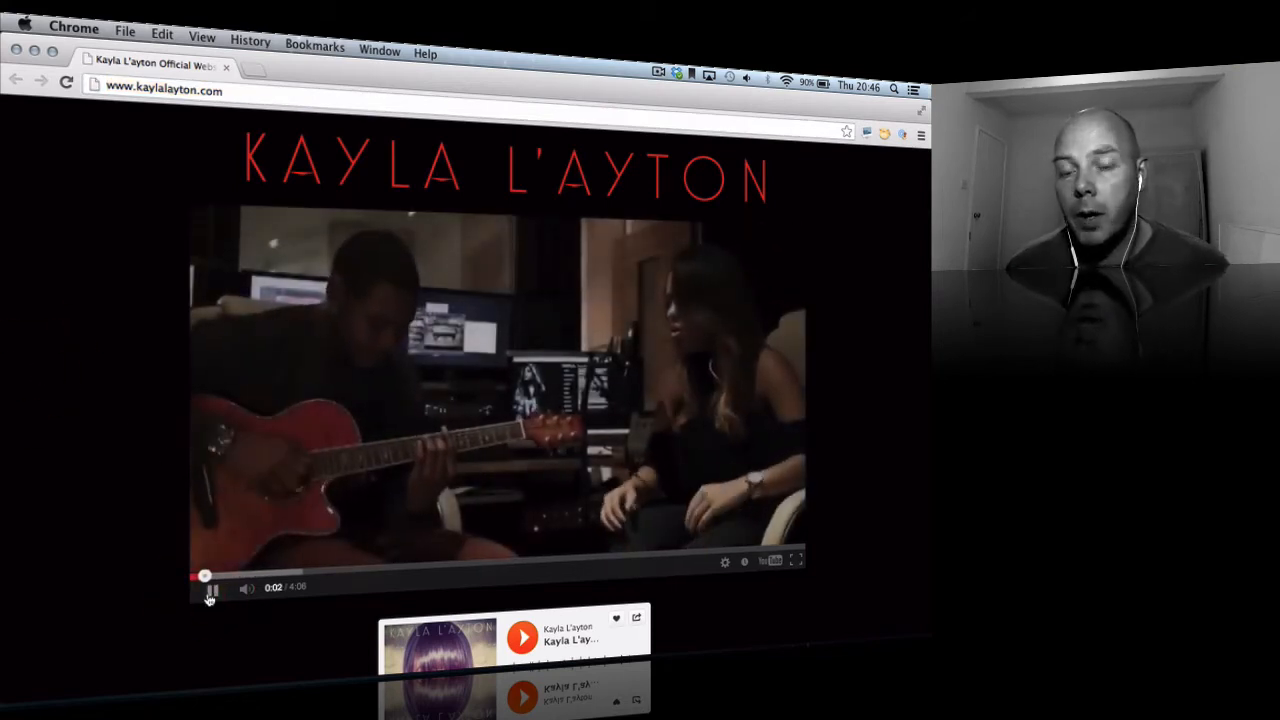
{"action": "key", "text": "XF86AudioRaiseVolume"}
{"action": "key", "text": "XF86AudioRaiseVolume"}
{"action": "key", "text": "XF86AudioRaiseVolume"}
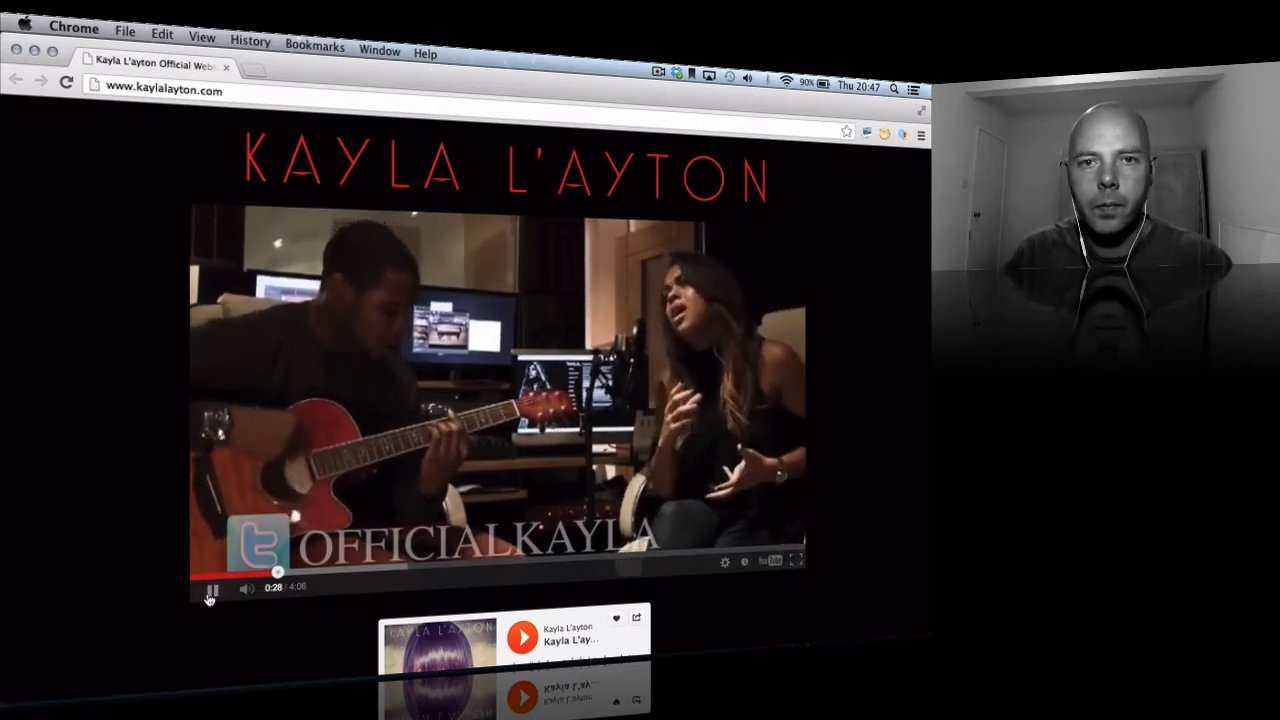
{"action": "left_click", "coordinate": [211, 593]}
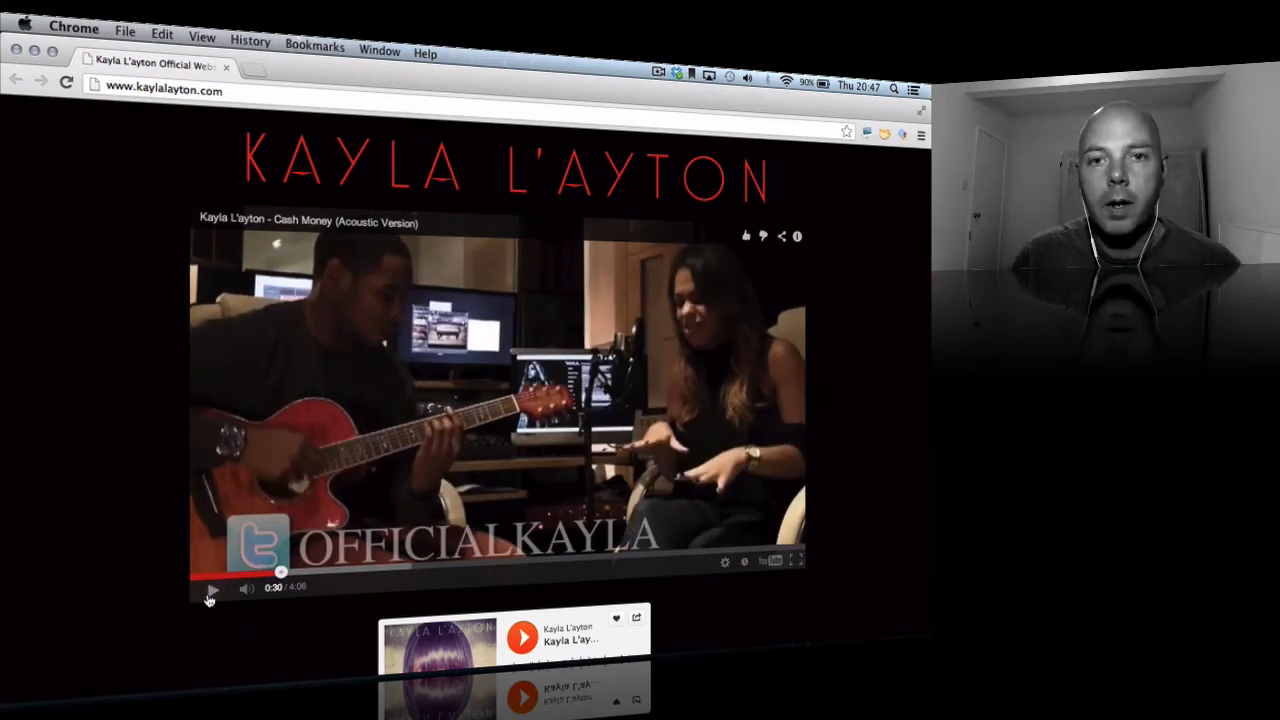
Switch to Ableton Live, where the Kayla - Remix project is open
{"action": "key", "text": "super+Tab"}
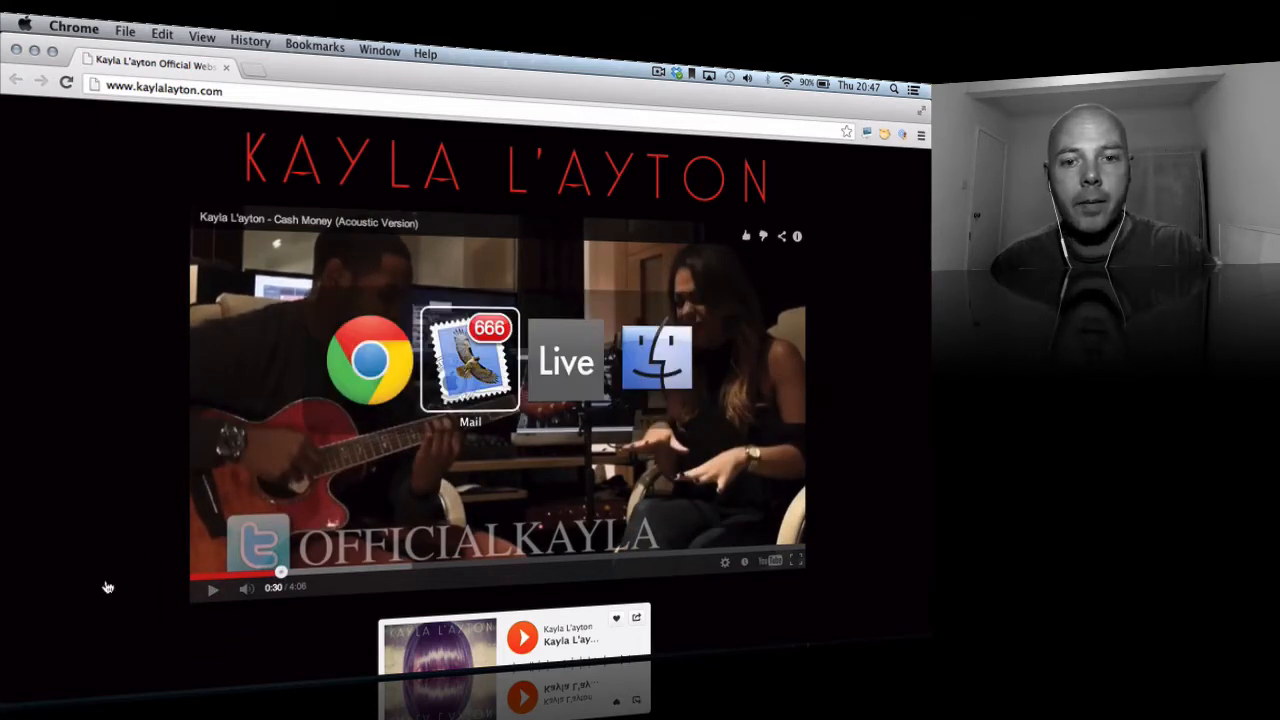
{"action": "key", "text": "super+Tab"}
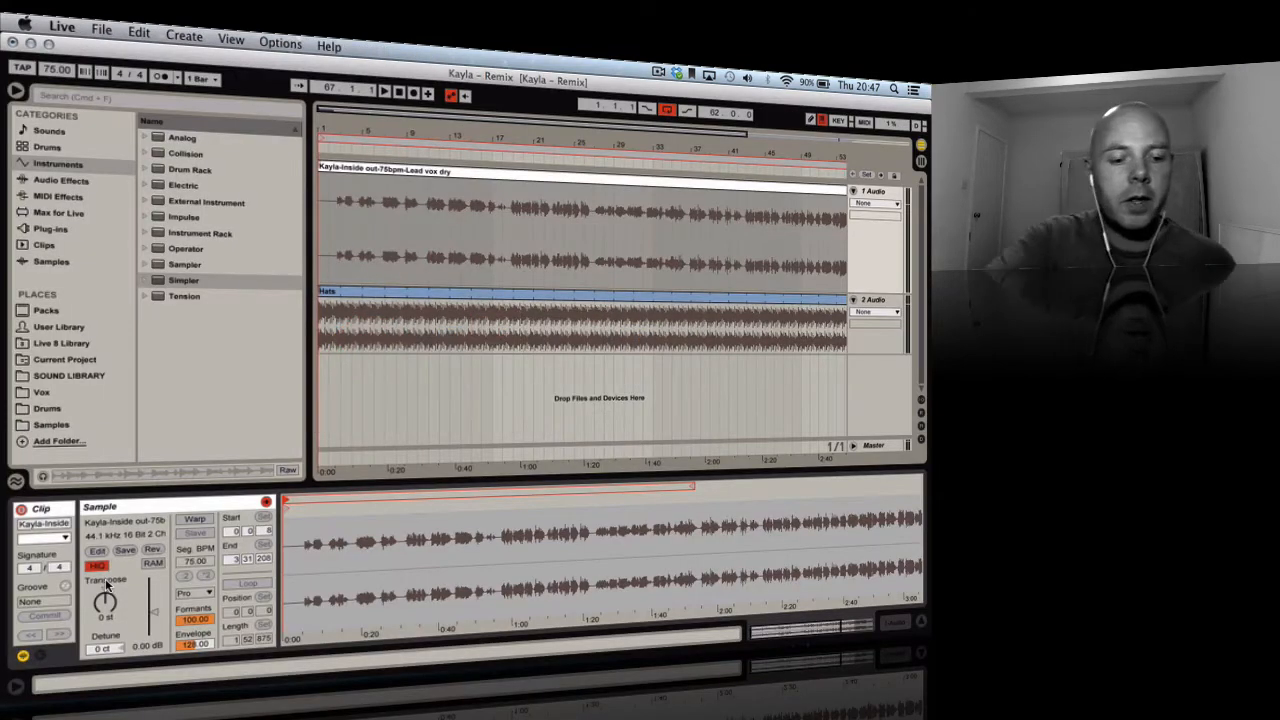
{"action": "key", "text": "super+Tab"}
{"action": "key", "text": "super+Tab"}
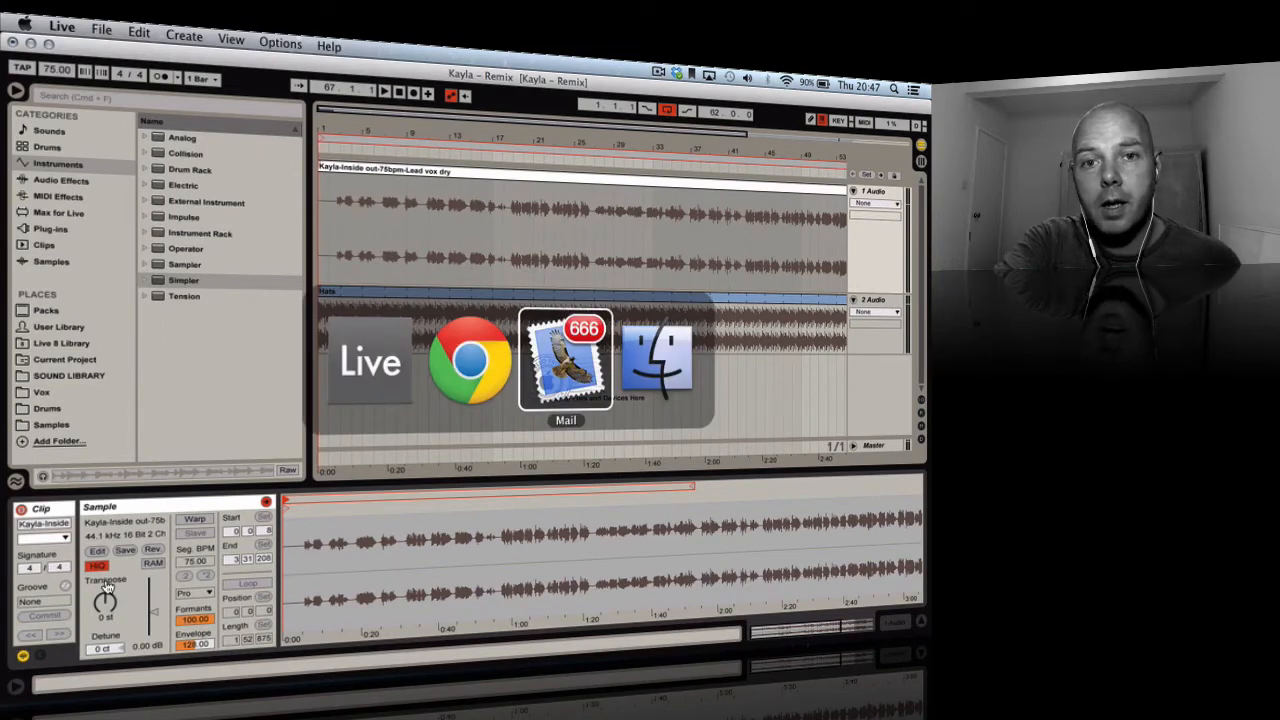
{"action": "key", "text": "super+Tab"}
{"action": "key", "text": "super+Tab"}
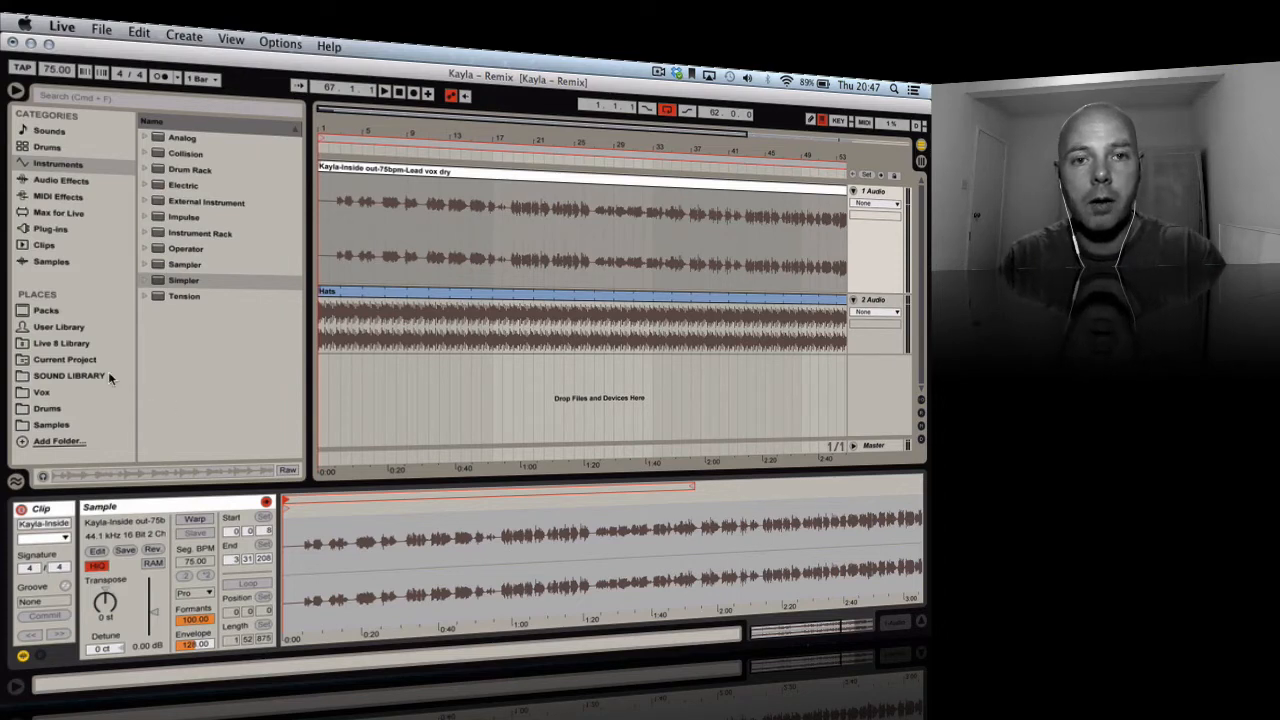
Show the in/out, return and mixer sections in the arrangement, and solo the lead vocal track
{"action": "left_click", "coordinate": [370, 140]}
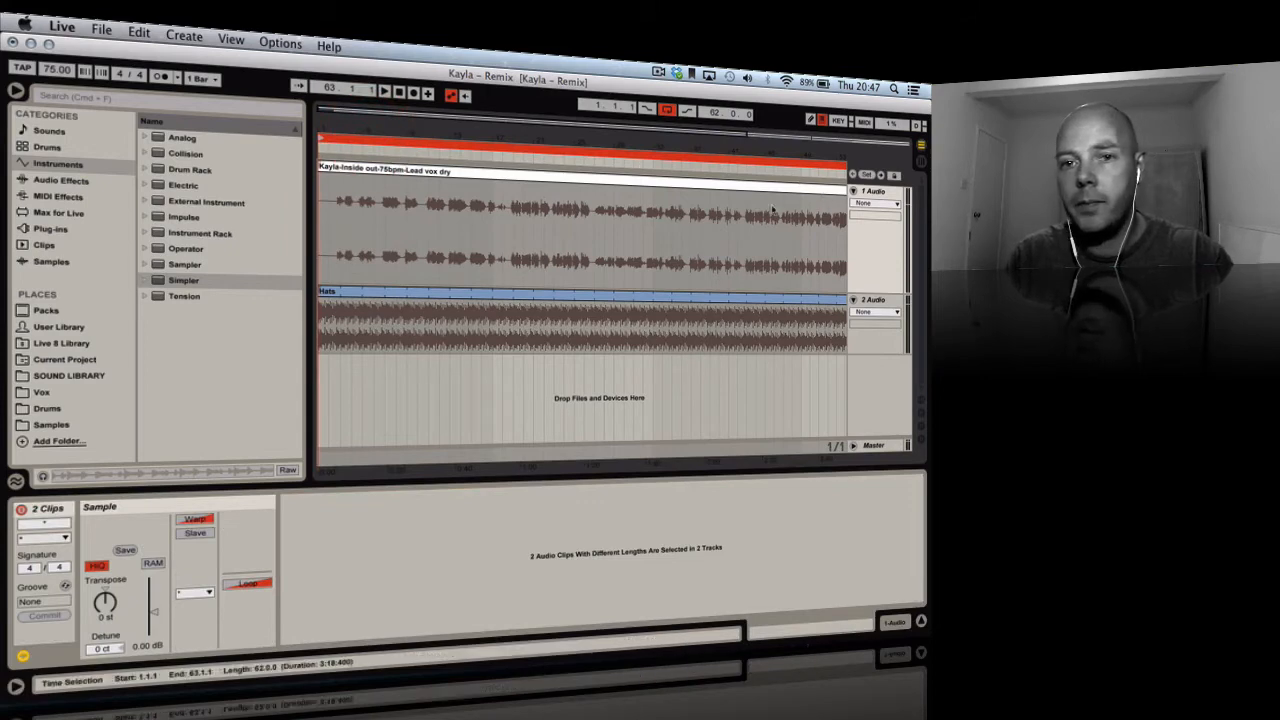
{"action": "left_click", "coordinate": [921, 401]}
{"action": "left_click", "coordinate": [921, 413]}
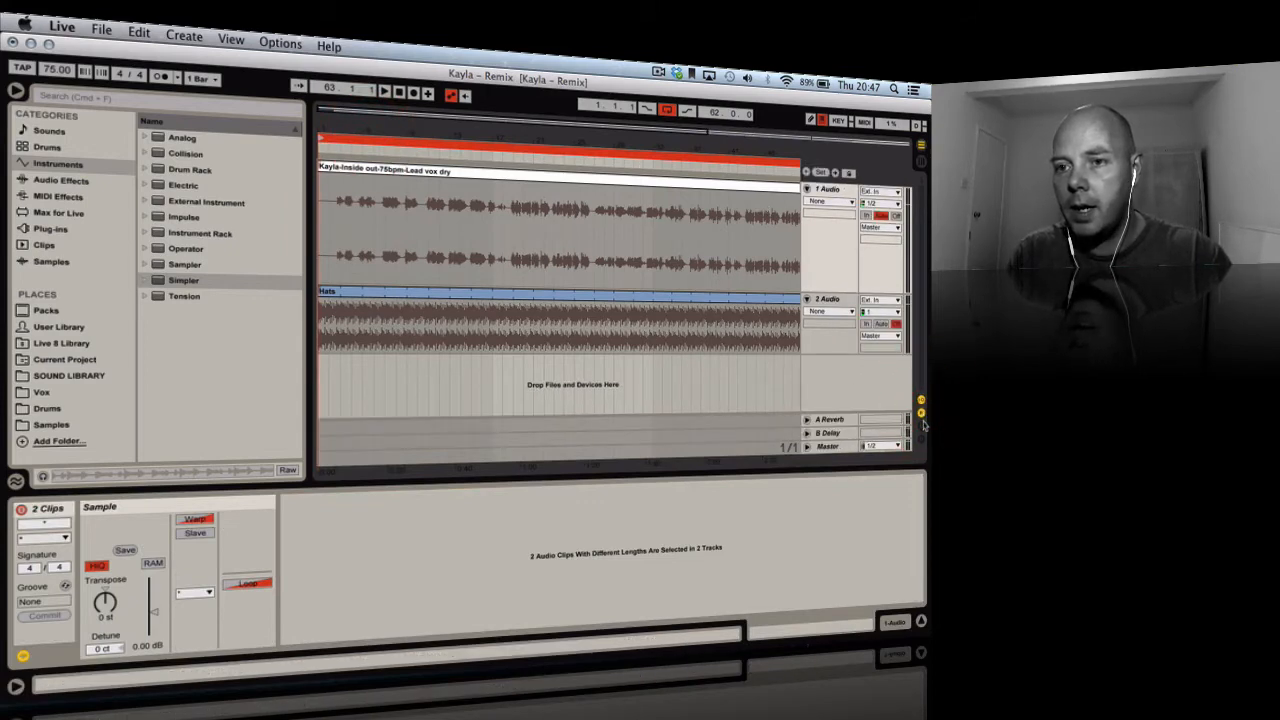
{"action": "left_click", "coordinate": [921, 427]}
{"action": "left_click", "coordinate": [880, 192]}
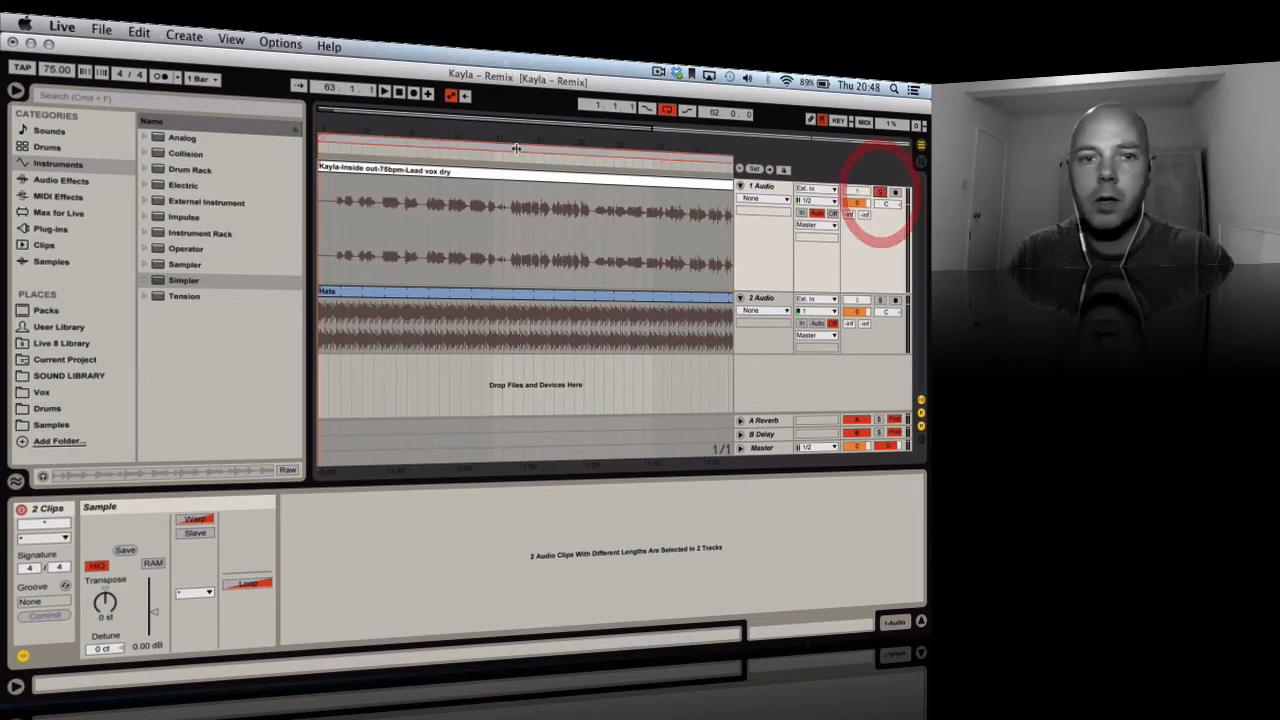
Play the soloed lead vocal from the start and turn on the metronome to check its timing
{"action": "left_click", "coordinate": [424, 141]}
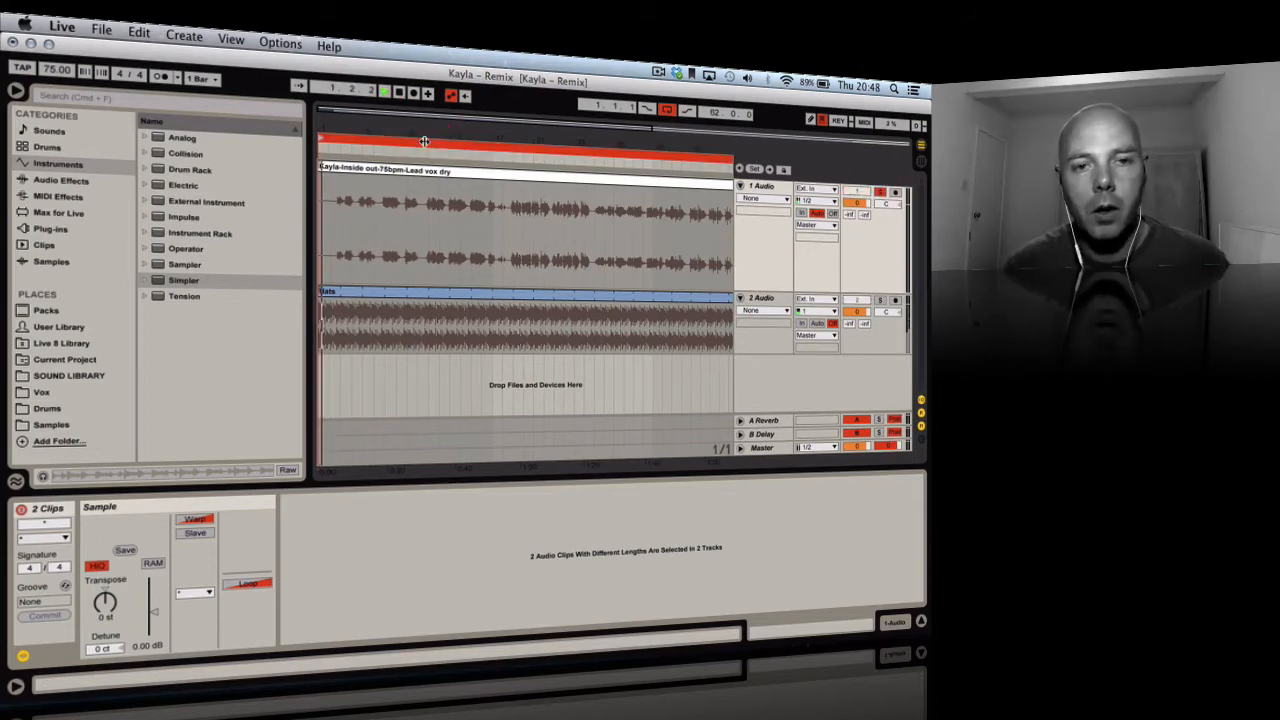
{"action": "left_click", "coordinate": [380, 170]}
{"action": "left_click", "coordinate": [160, 78]}
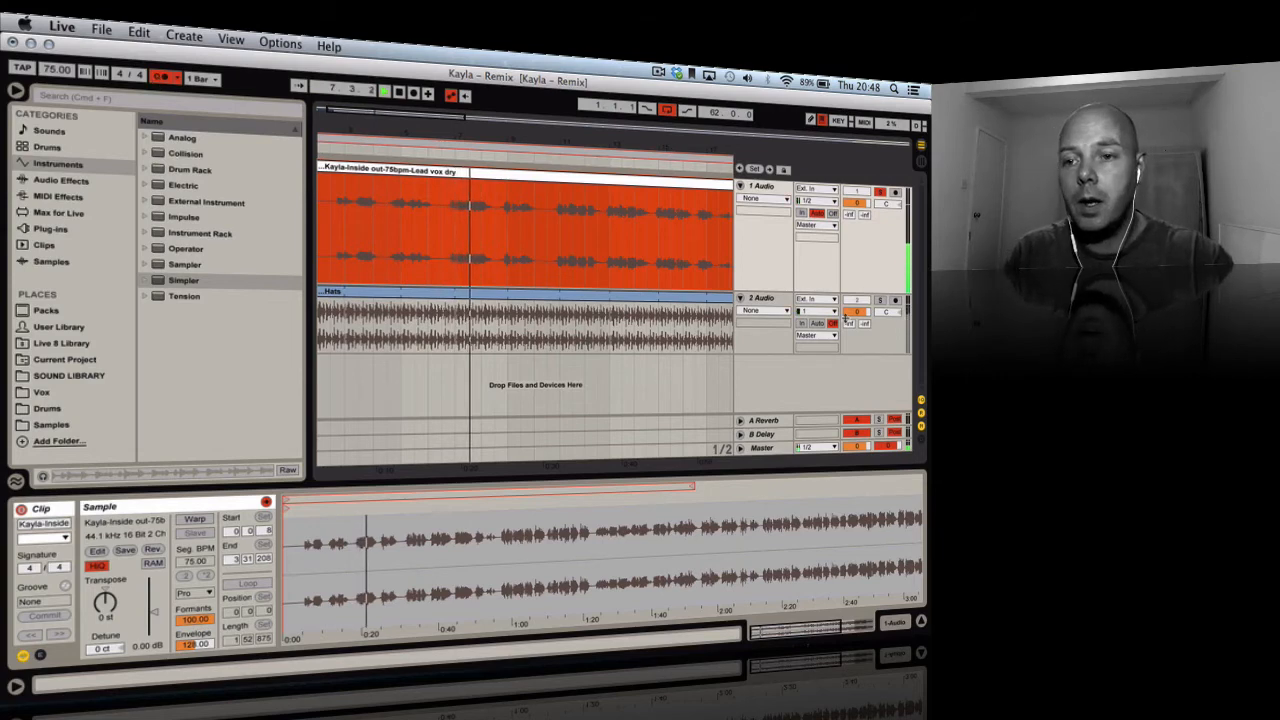
Solo the Hats track, and turn on Warp for the lead vocal clip while keeping the clip's current timing
{"action": "left_click", "coordinate": [880, 300]}
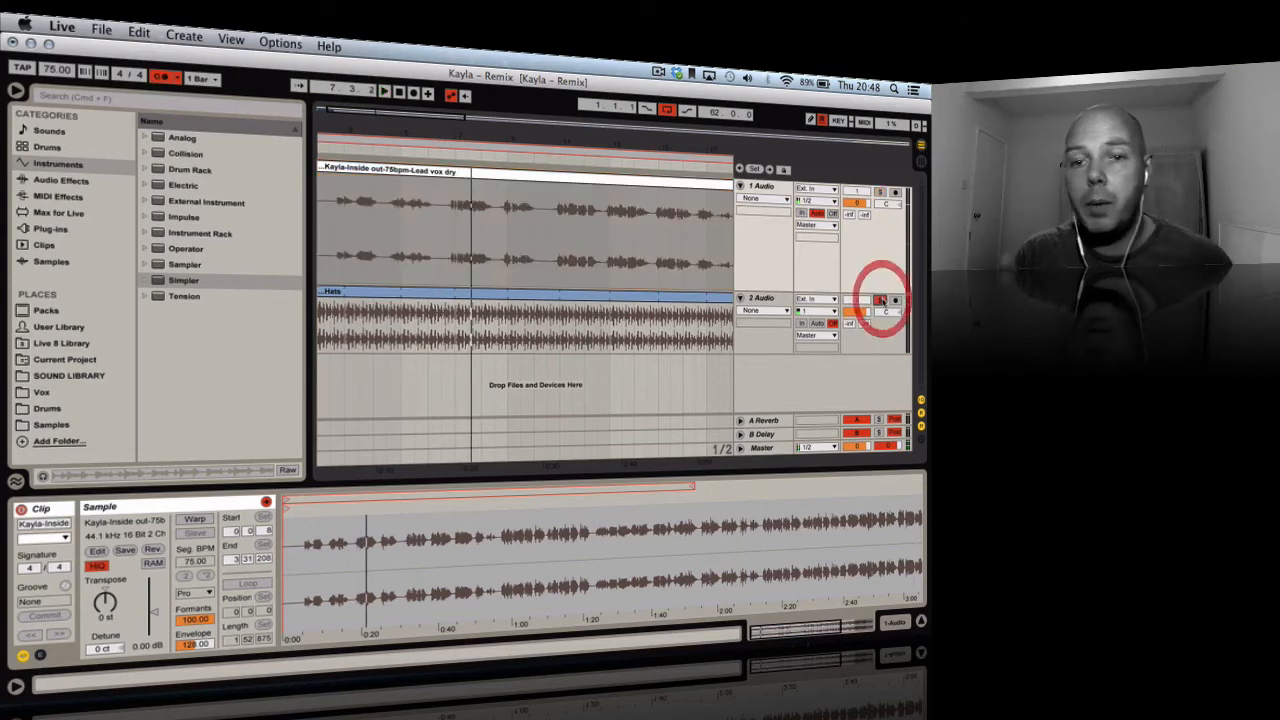
{"action": "left_click", "coordinate": [673, 296]}
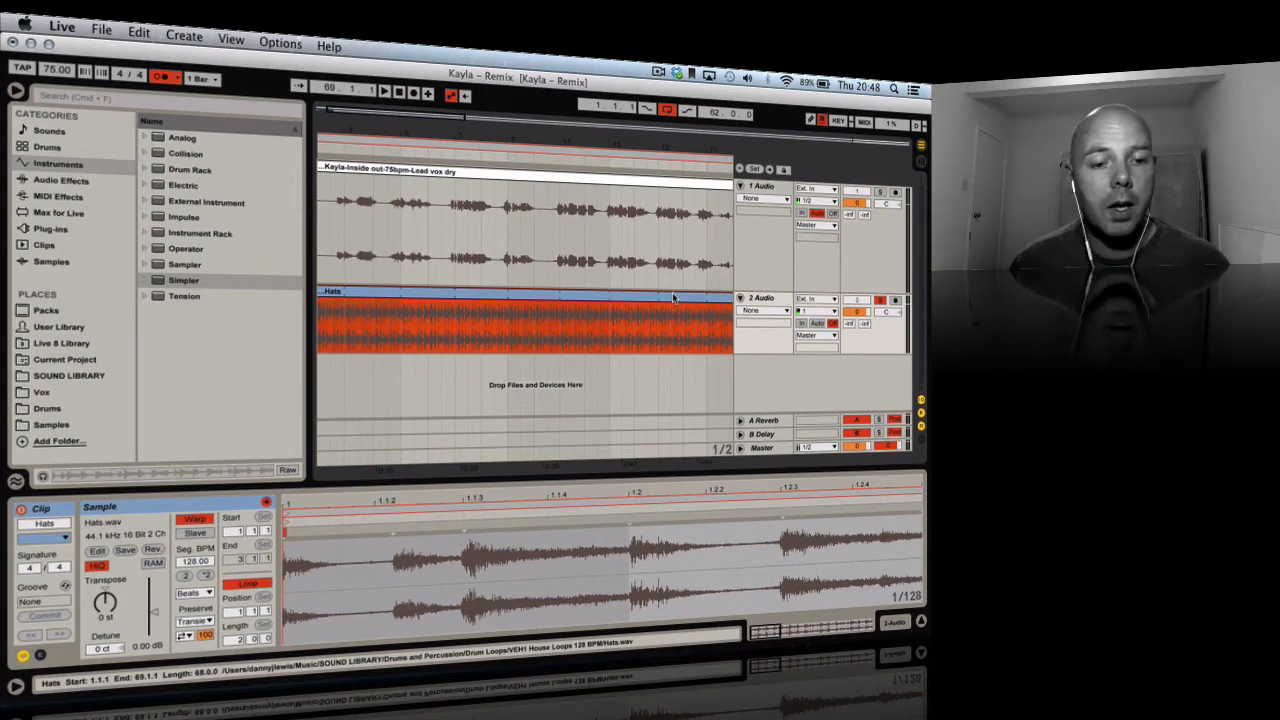
{"action": "left_click", "coordinate": [576, 188]}
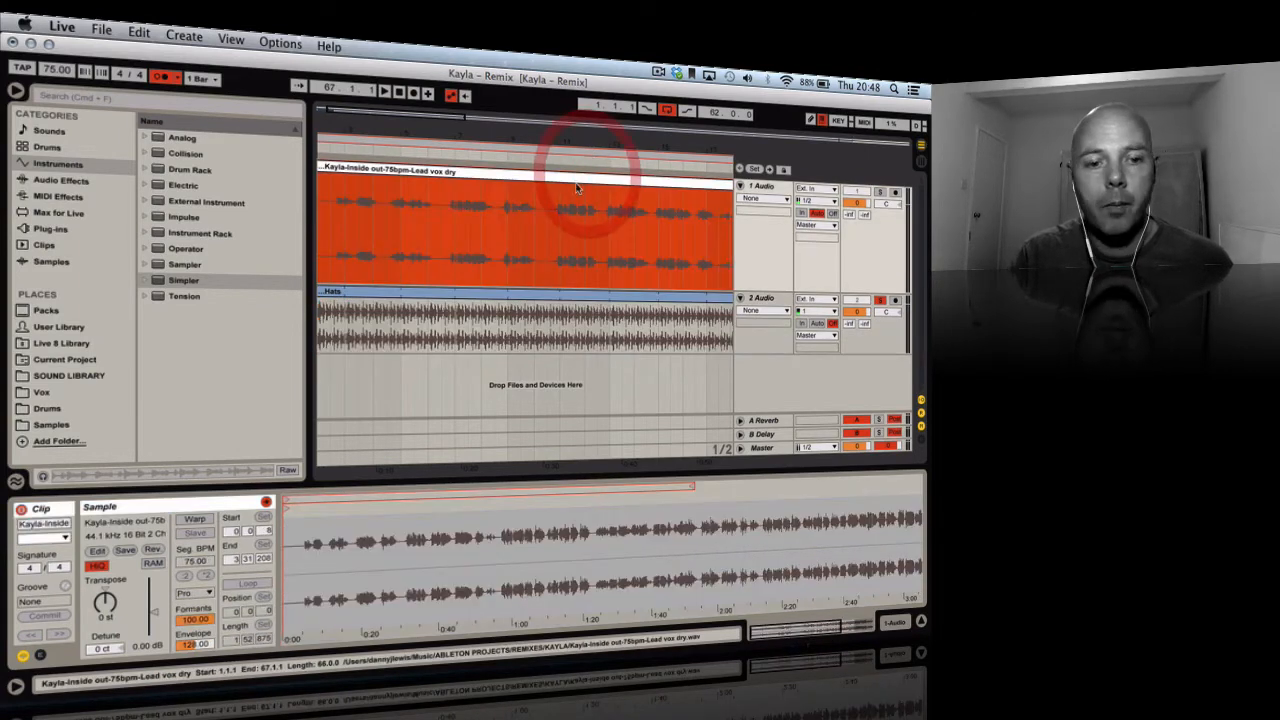
{"action": "left_click", "coordinate": [194, 521]}
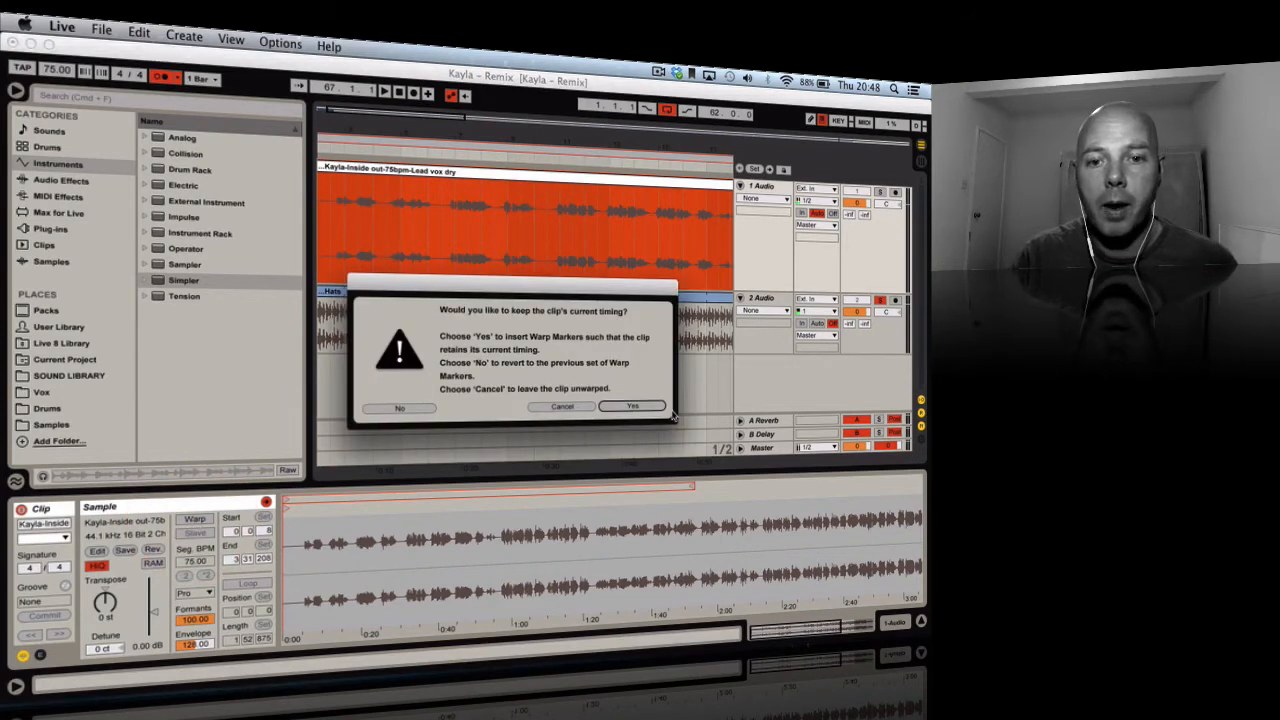
{"action": "left_click", "coordinate": [621, 406]}
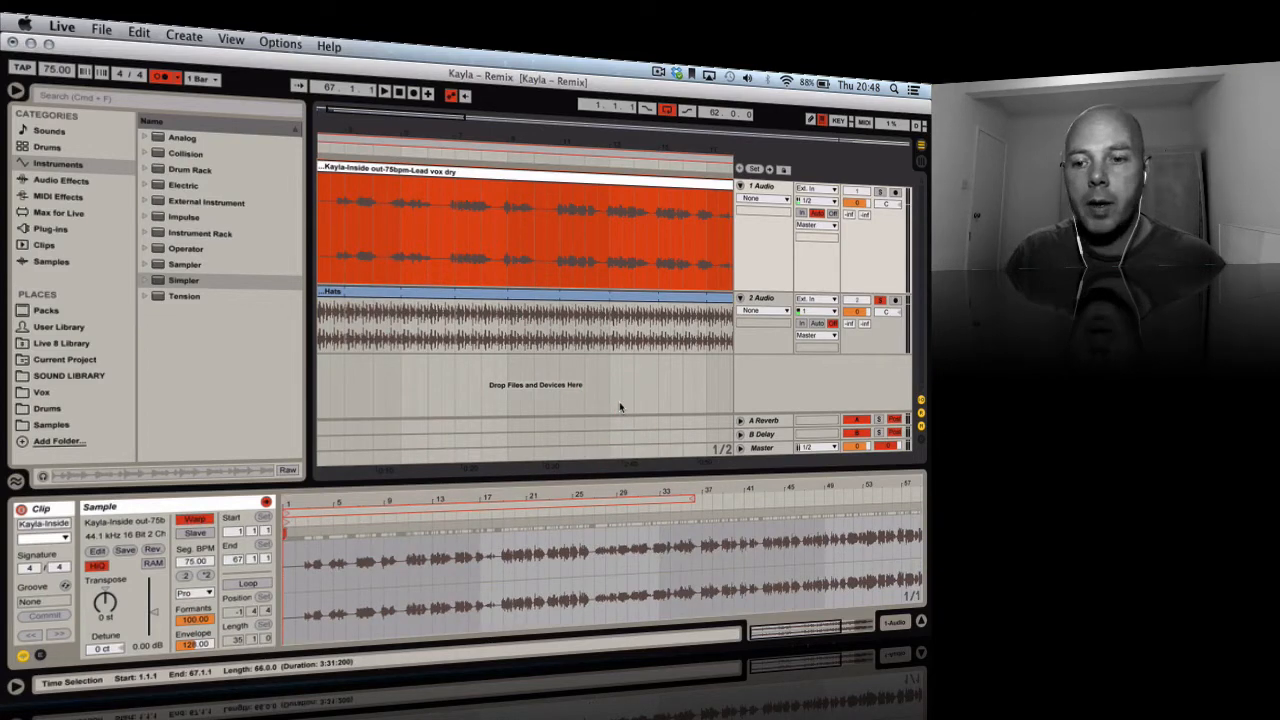
Play the arrangement from the start, moving the solo from the Hats track to the lead vocal track
{"action": "left_click", "coordinate": [540, 148]}
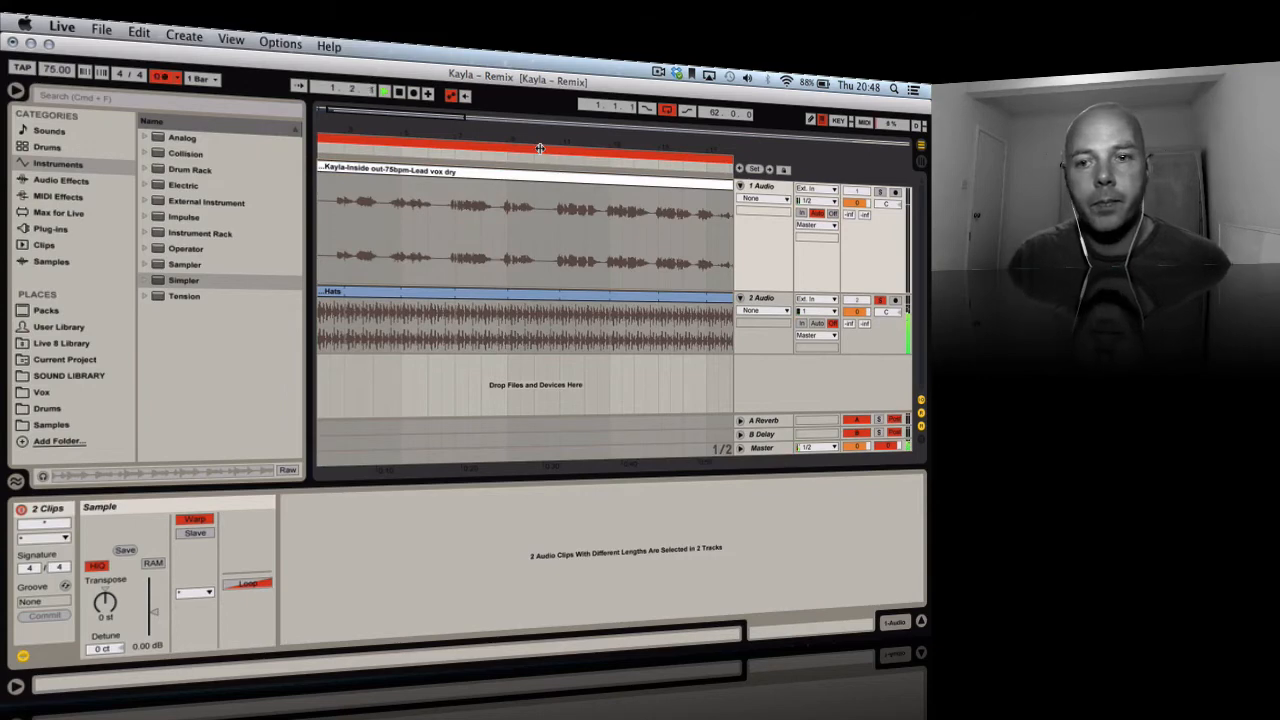
{"action": "left_click", "coordinate": [880, 300]}
{"action": "left_click", "coordinate": [880, 191]}
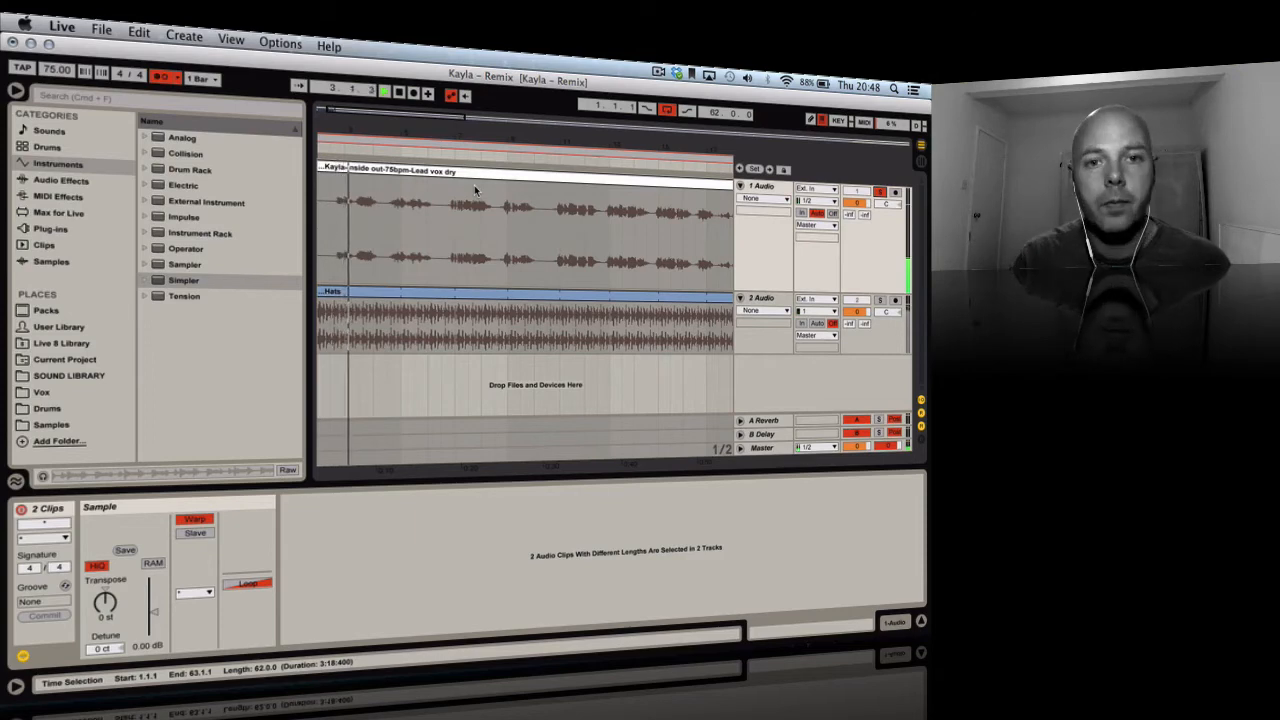
Use Complex Pro as the warp mode of the lead vocal clip
{"action": "left_click", "coordinate": [694, 183]}
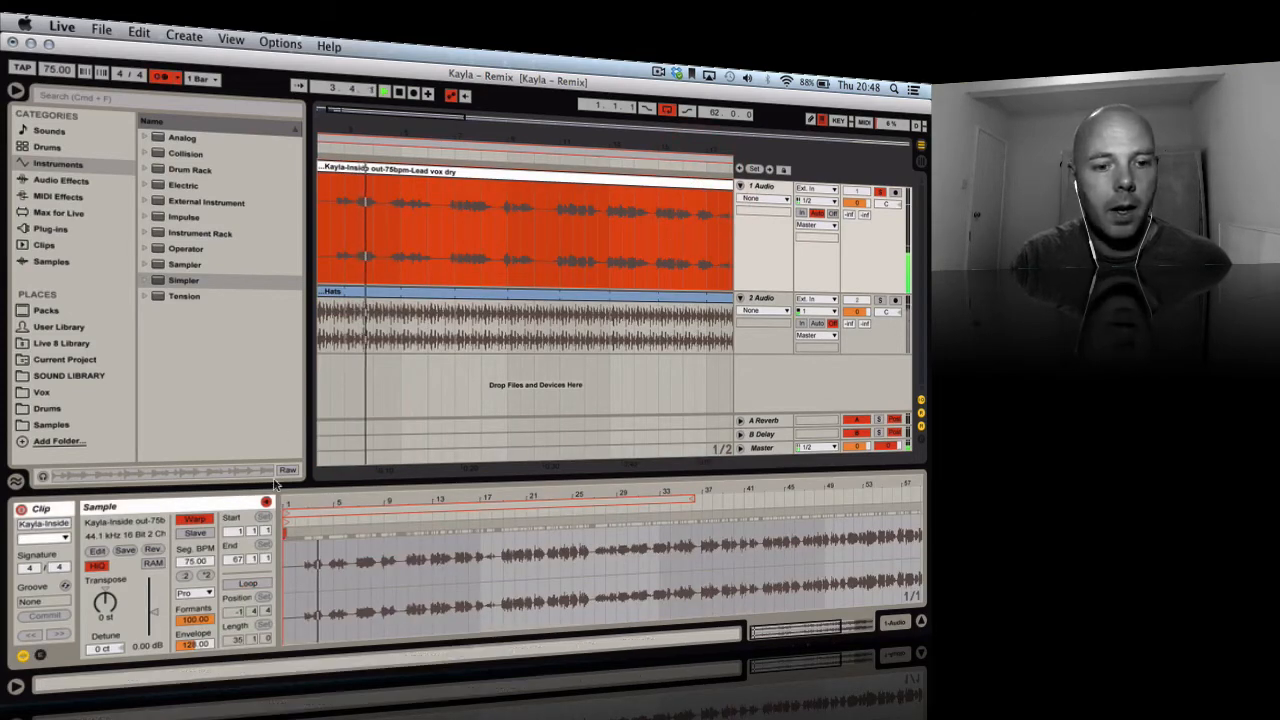
{"action": "left_click", "coordinate": [195, 593]}
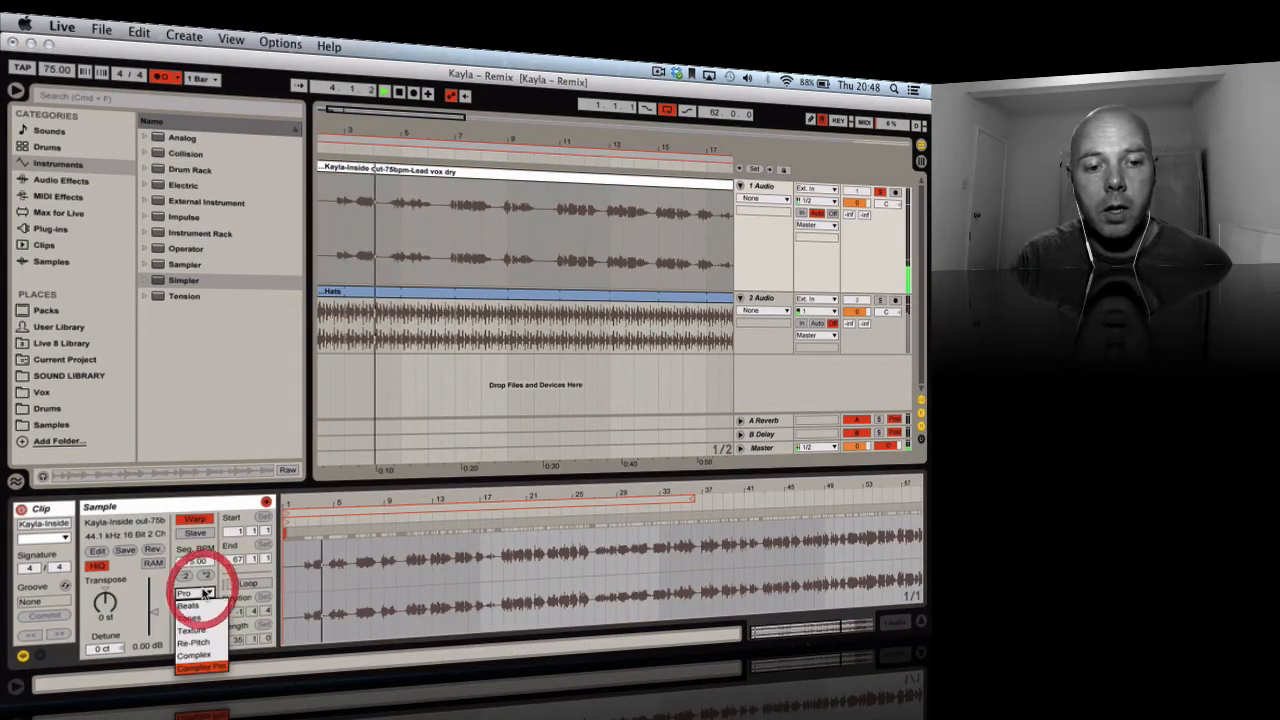
{"action": "left_click", "coordinate": [217, 666]}
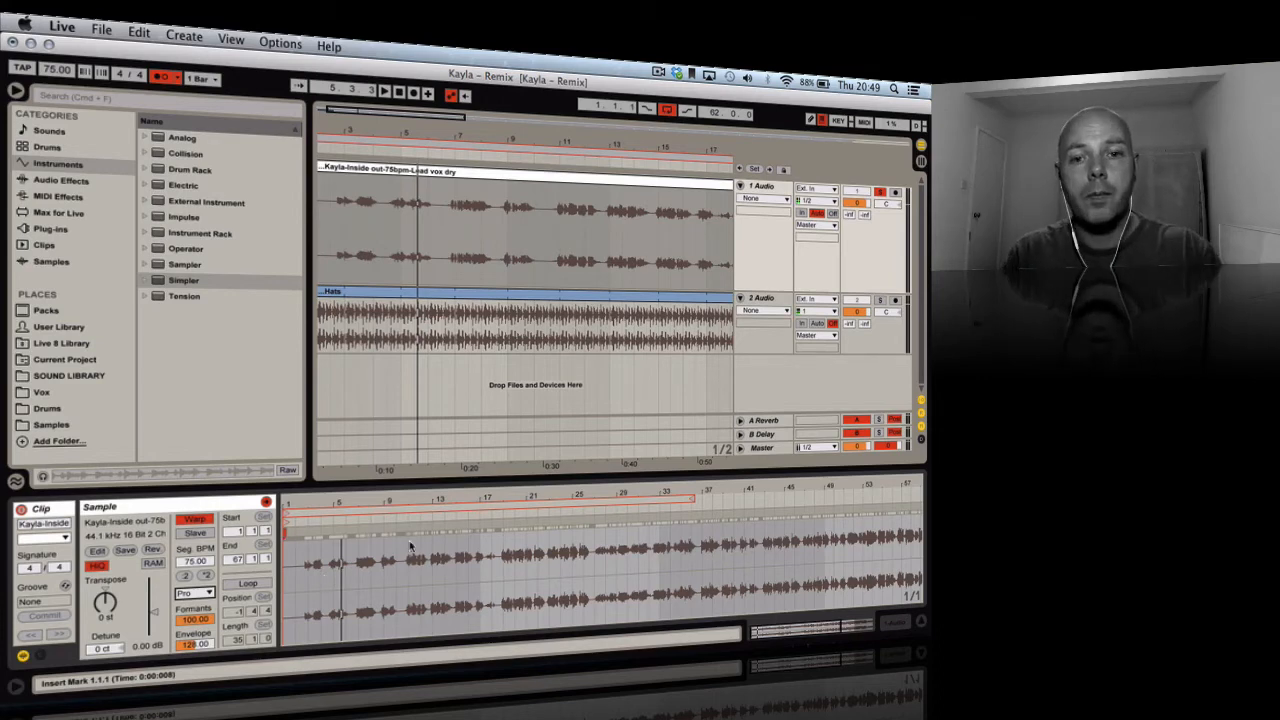
Turn off the lead vocal track's solo and set the project tempo to 123 BPM
{"action": "left_click", "coordinate": [524, 296]}
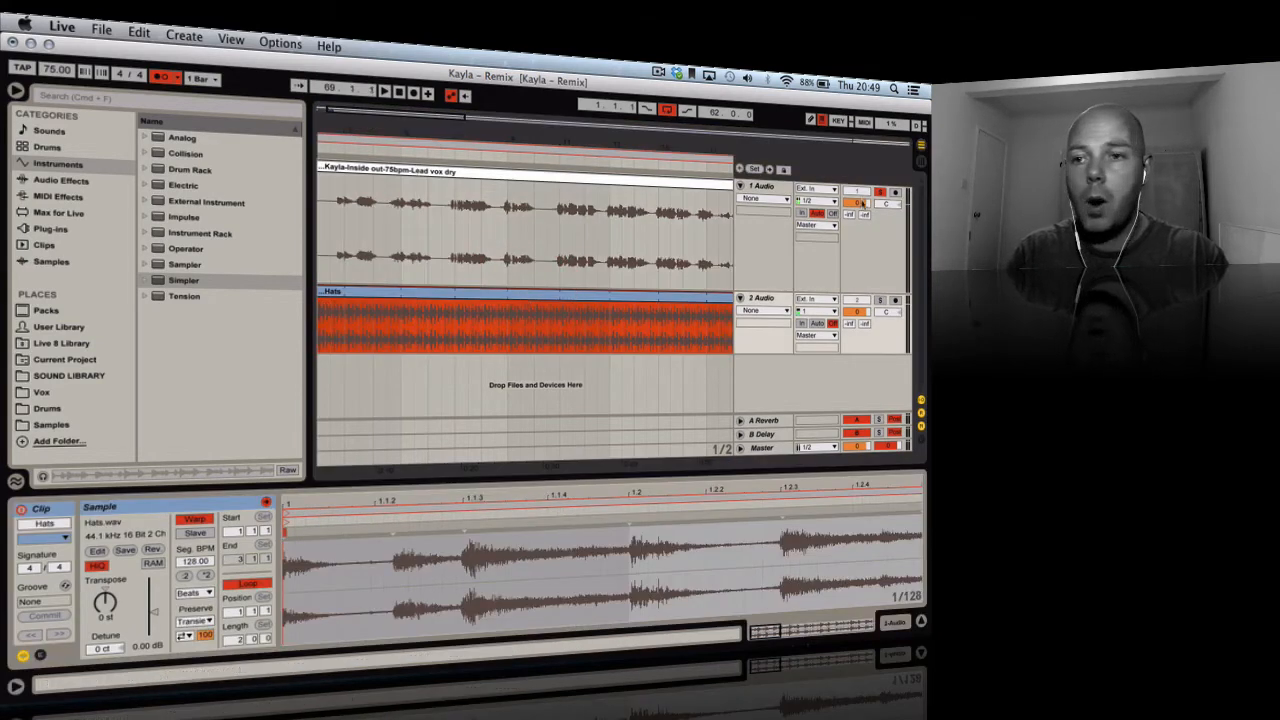
{"action": "left_click", "coordinate": [880, 194]}
{"action": "left_click_drag", "start_coordinate": [62, 71], "coordinate": [62, 24]}
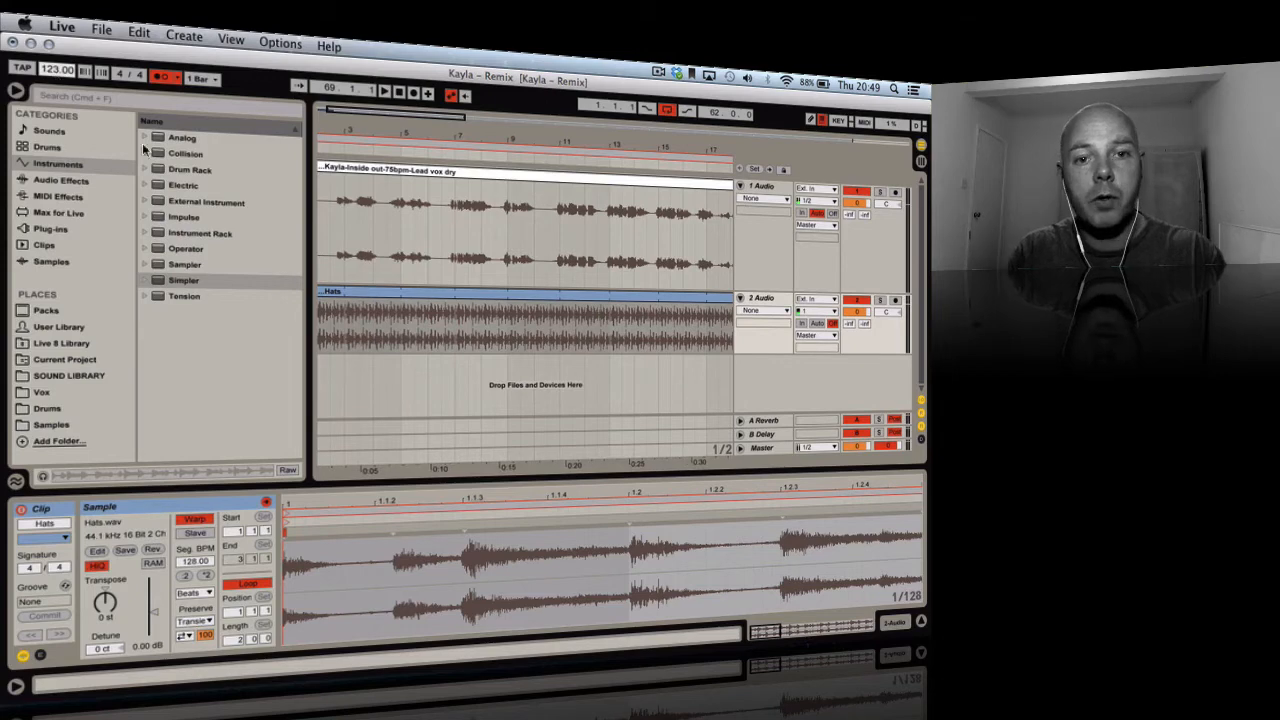
Play the lead vocal and hats together from the start, and lower the Hats track's volume
{"action": "left_click", "coordinate": [473, 172]}
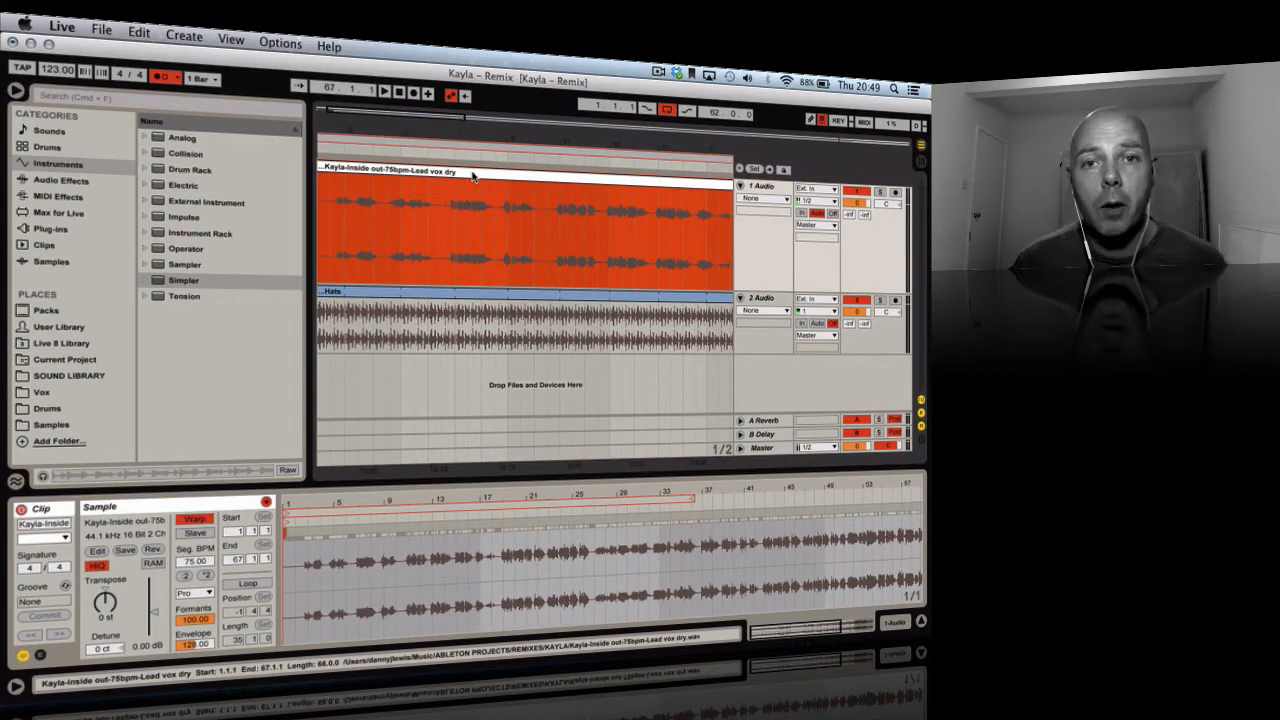
{"action": "left_click", "coordinate": [468, 150]}
{"action": "left_click_drag", "start_coordinate": [460, 134], "coordinate": [423, 127]}
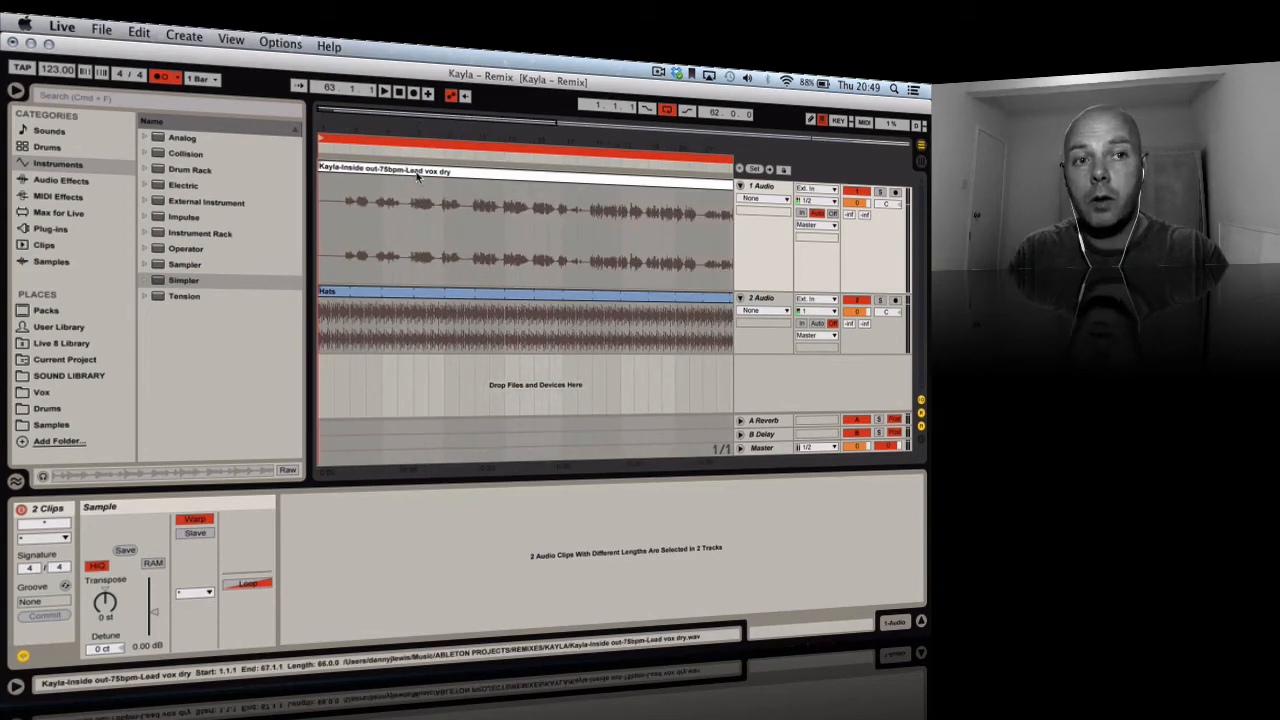
{"action": "key", "text": "space"}
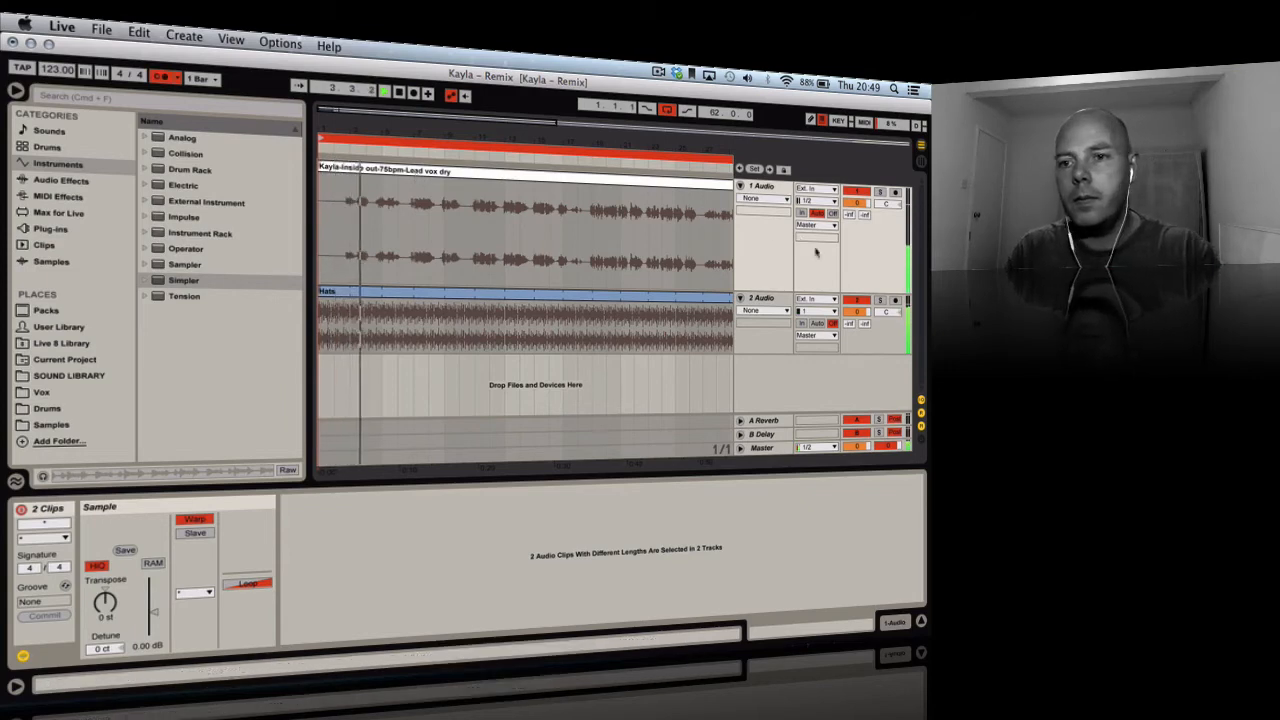
{"action": "mouse_move", "coordinate": [856, 312]}
{"action": "left_mouse_down"}
{"action": "mouse_move", "coordinate": [856, 346]}
{"action": "mouse_move", "coordinate": [861, 313]}
{"action": "left_mouse_up"}
{"action": "key", "text": "XF86AudioLowerVolume"}
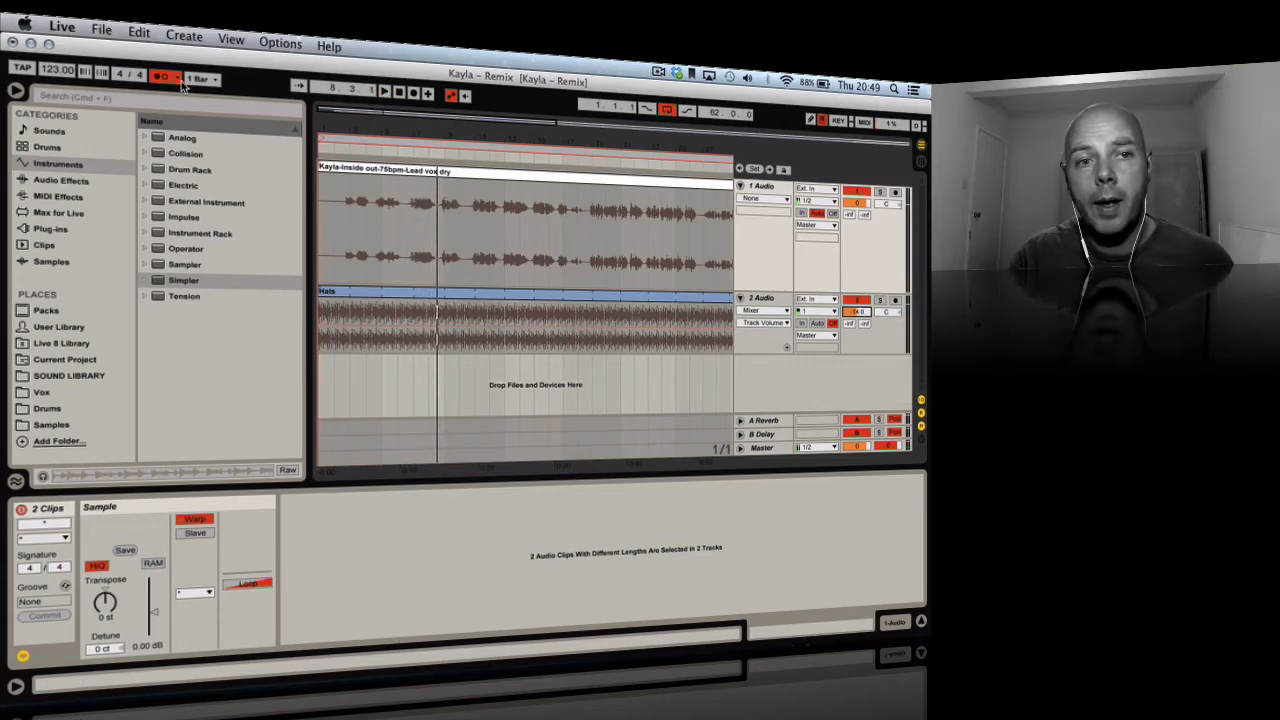
Solo the lead vocal track and play it from the start against the metronome
{"action": "left_click", "coordinate": [879, 192]}
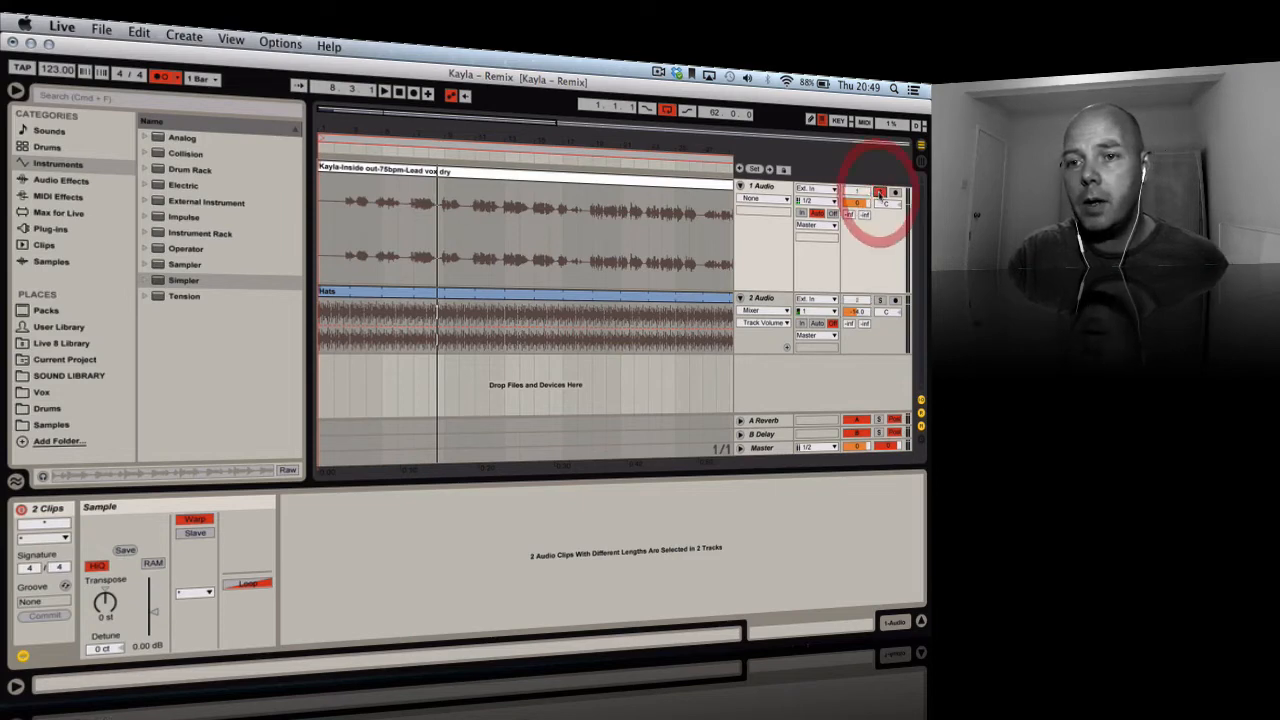
{"action": "left_click", "coordinate": [162, 75]}
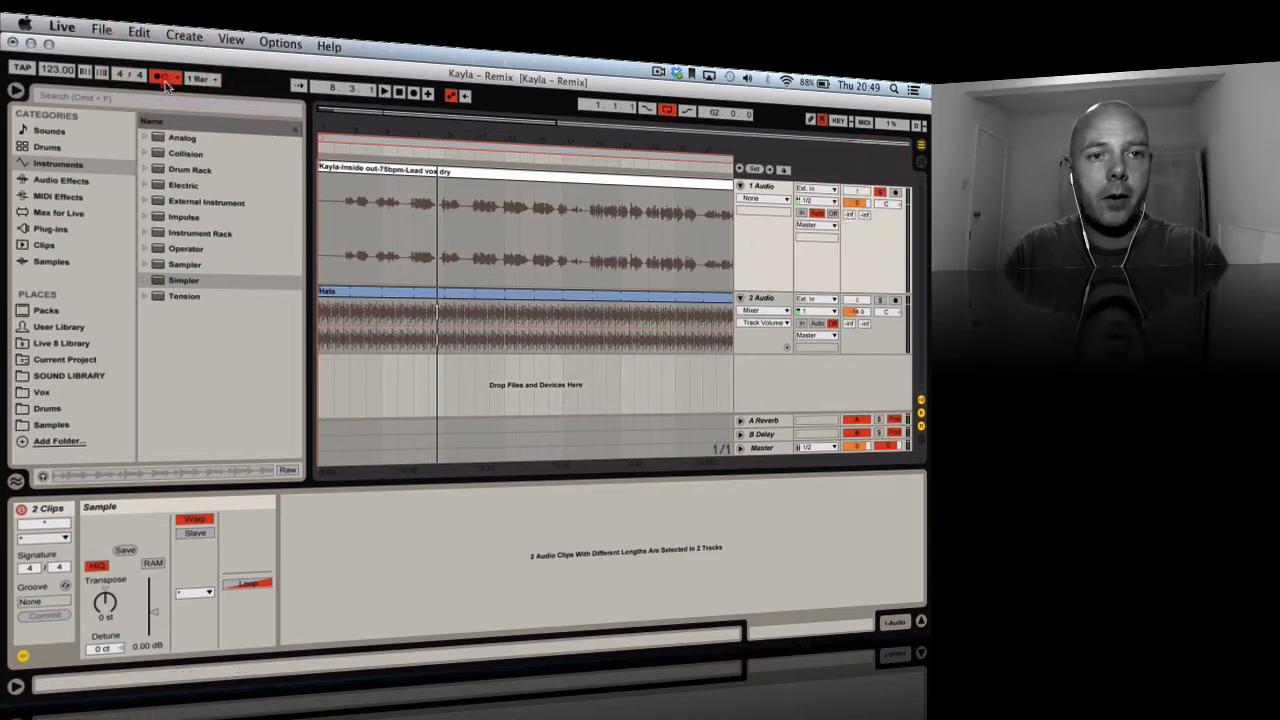
{"action": "left_click", "coordinate": [162, 75]}
{"action": "left_click", "coordinate": [162, 75]}
{"action": "left_click", "coordinate": [365, 151]}
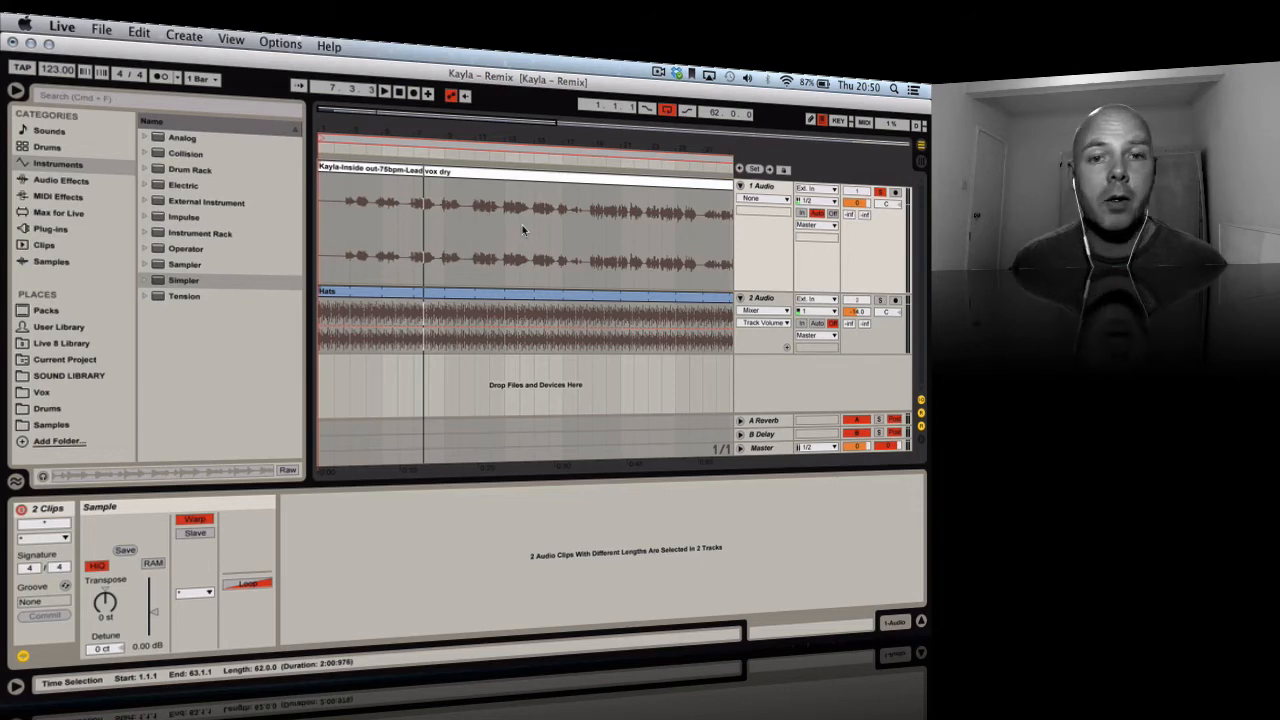
Double the lead vocal clip's segment tempo to 150 BPM and extend its loop brace to about bar 57
{"action": "left_click", "coordinate": [540, 177]}
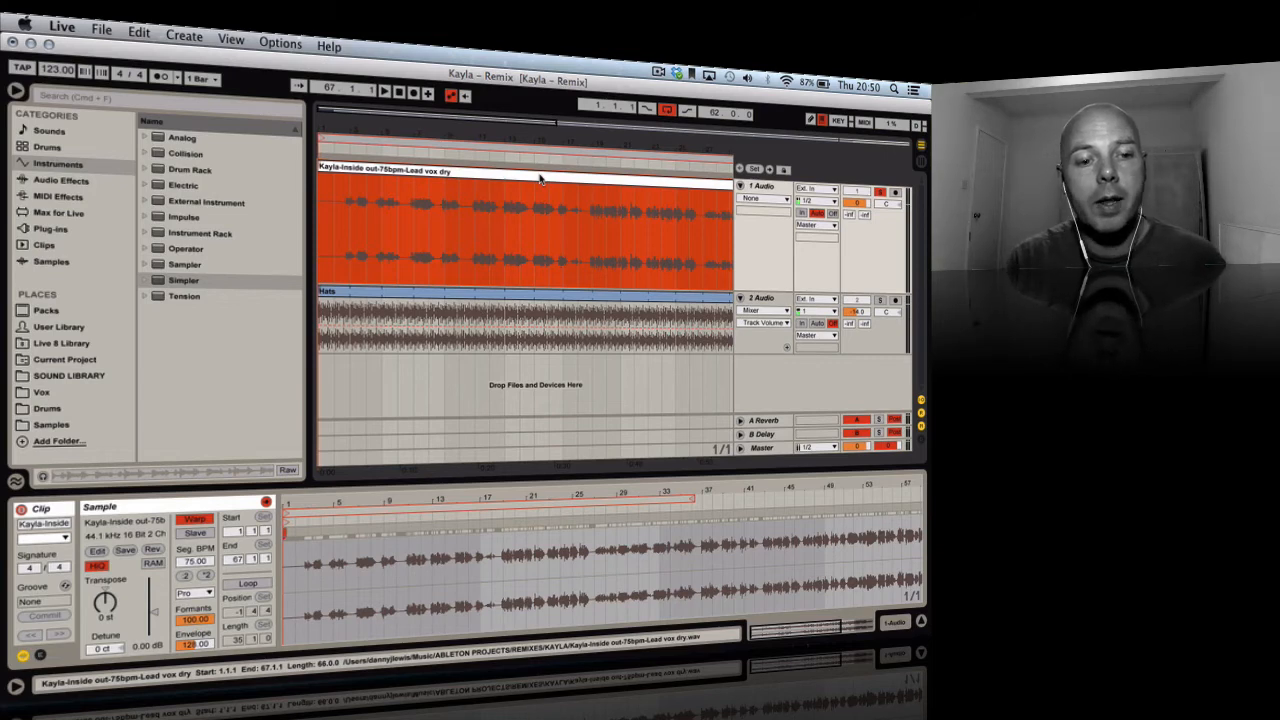
{"action": "left_click", "coordinate": [205, 578]}
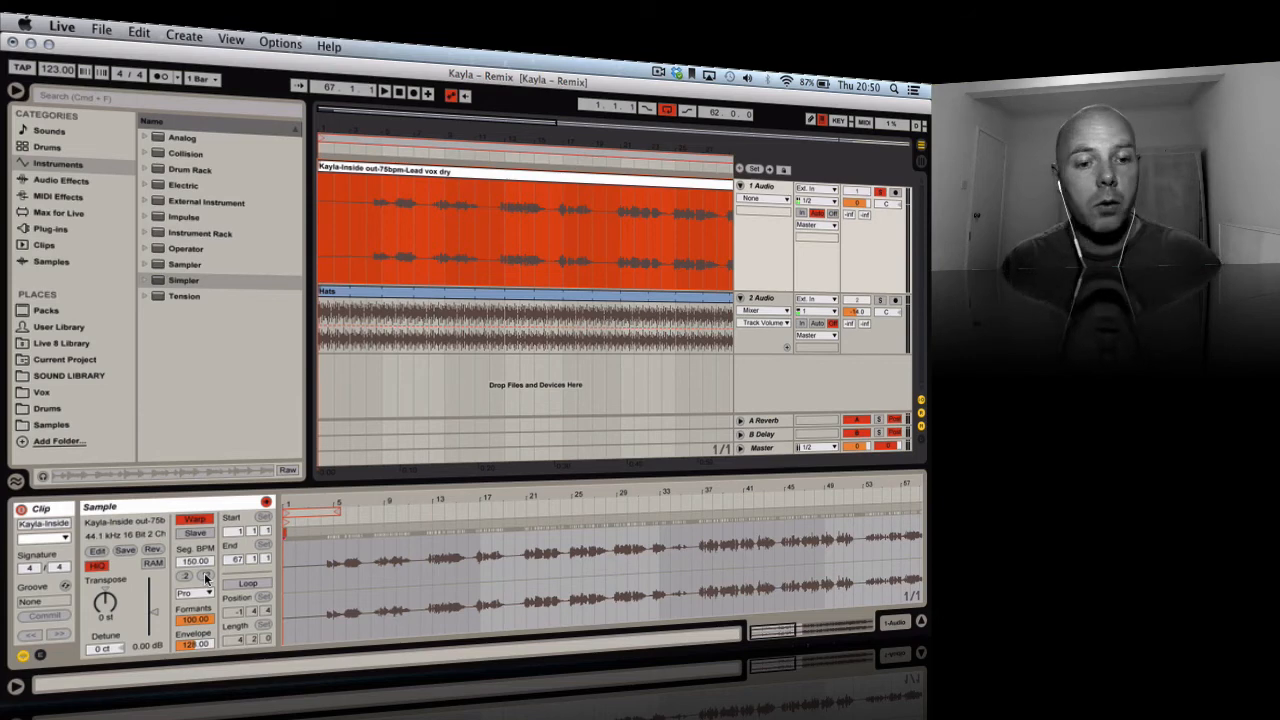
{"action": "left_click_drag", "start_coordinate": [338, 511], "coordinate": [918, 486]}
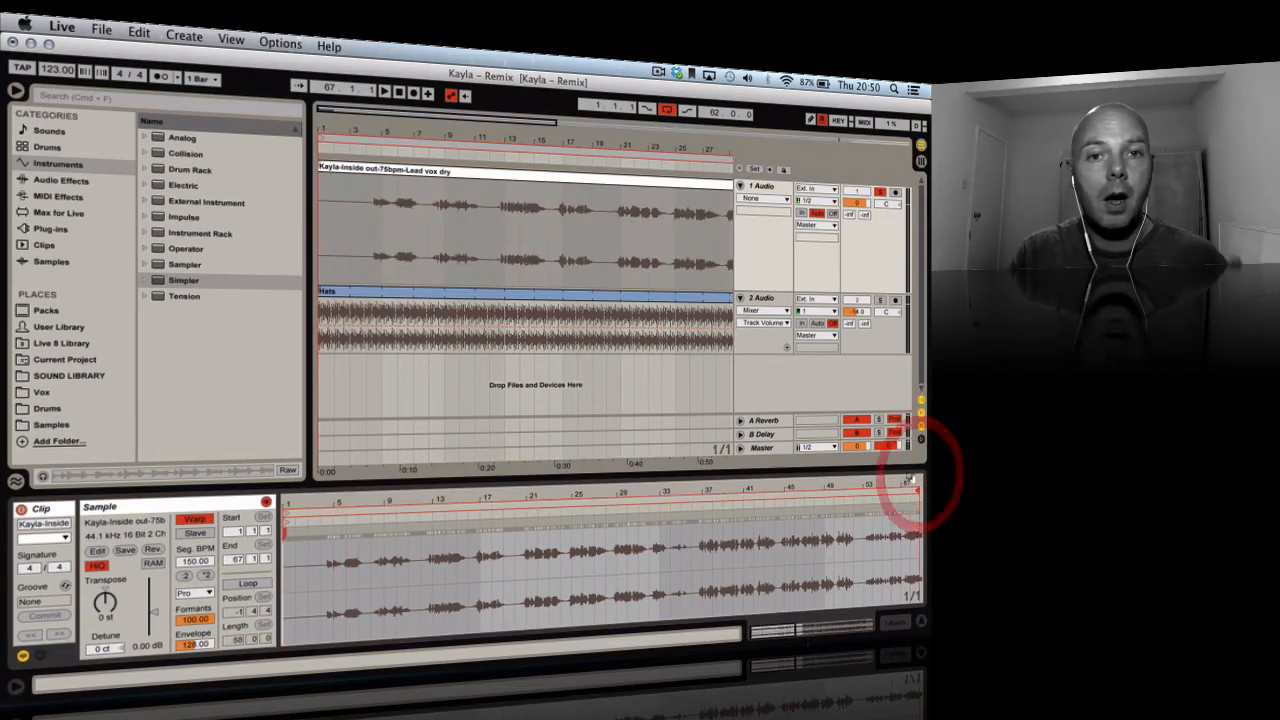
Play the rewarped vocal with its solo turned off so the hats join in, and lower the Hats track's volume to -15.6 dB
{"action": "left_click", "coordinate": [324, 518]}
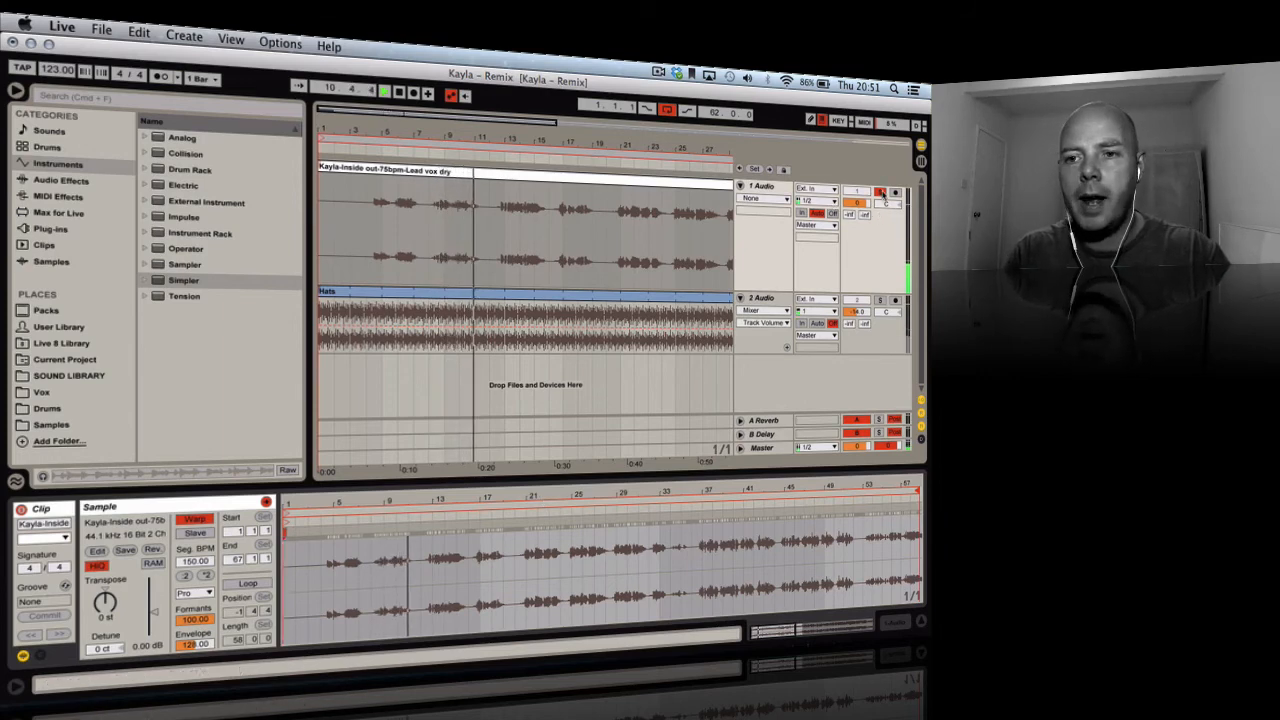
{"action": "left_click", "coordinate": [882, 193]}
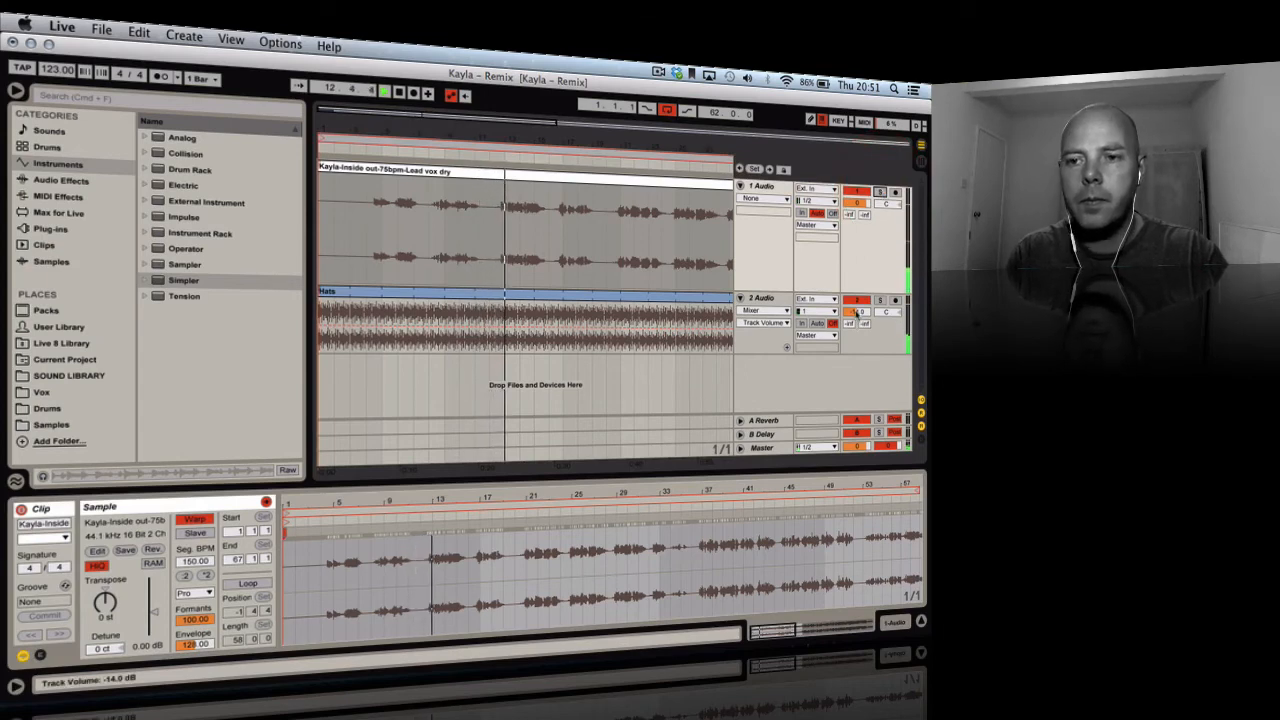
{"action": "left_click_drag", "start_coordinate": [857, 314], "coordinate": [857, 330]}
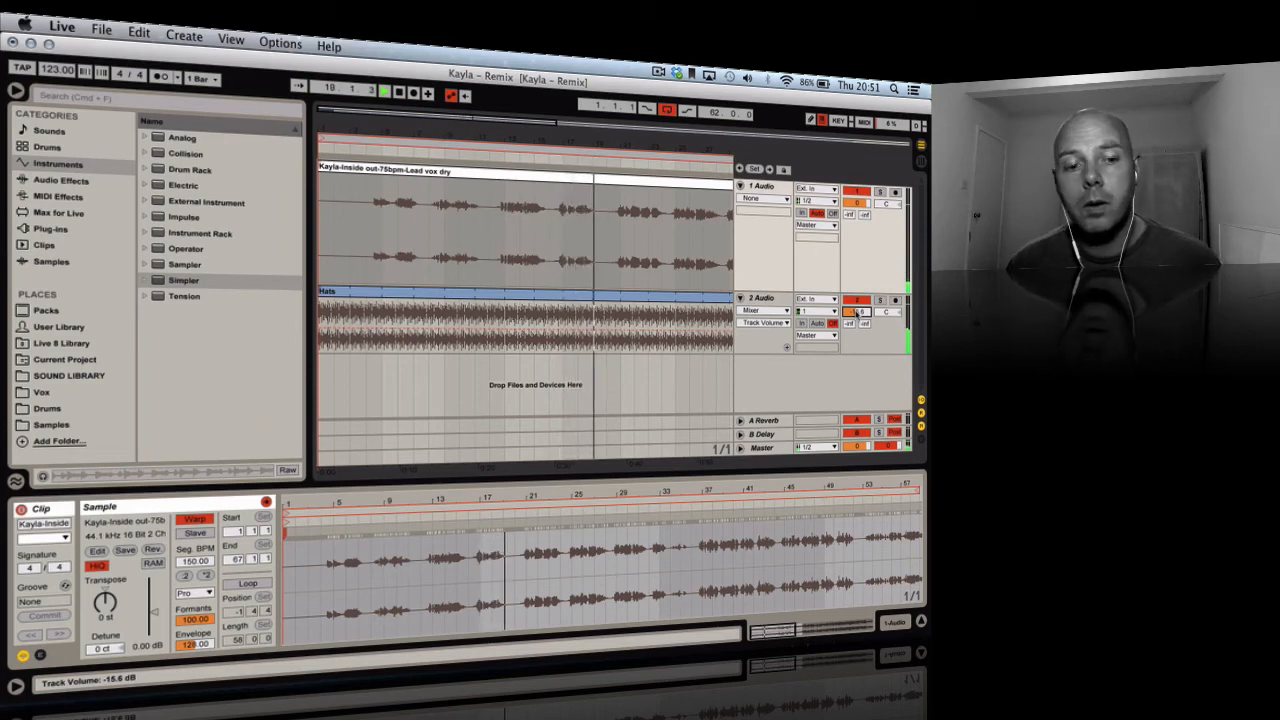
{"action": "left_click", "coordinate": [693, 218]}
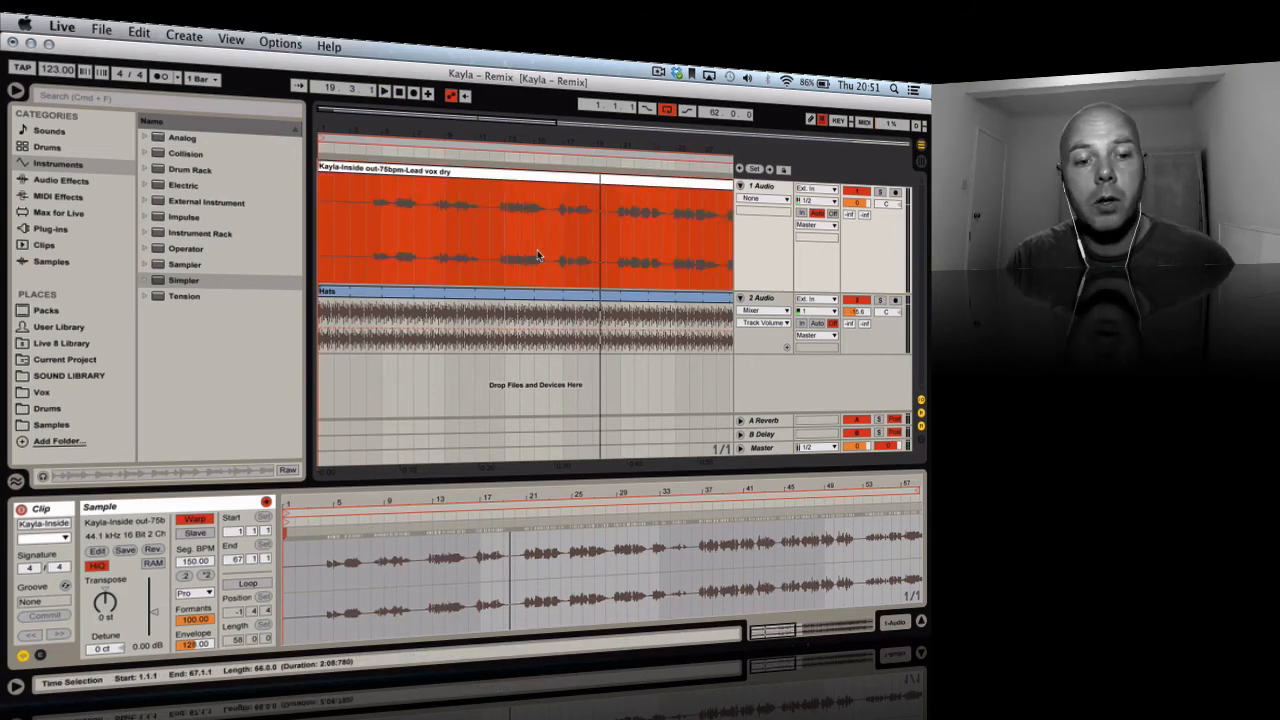